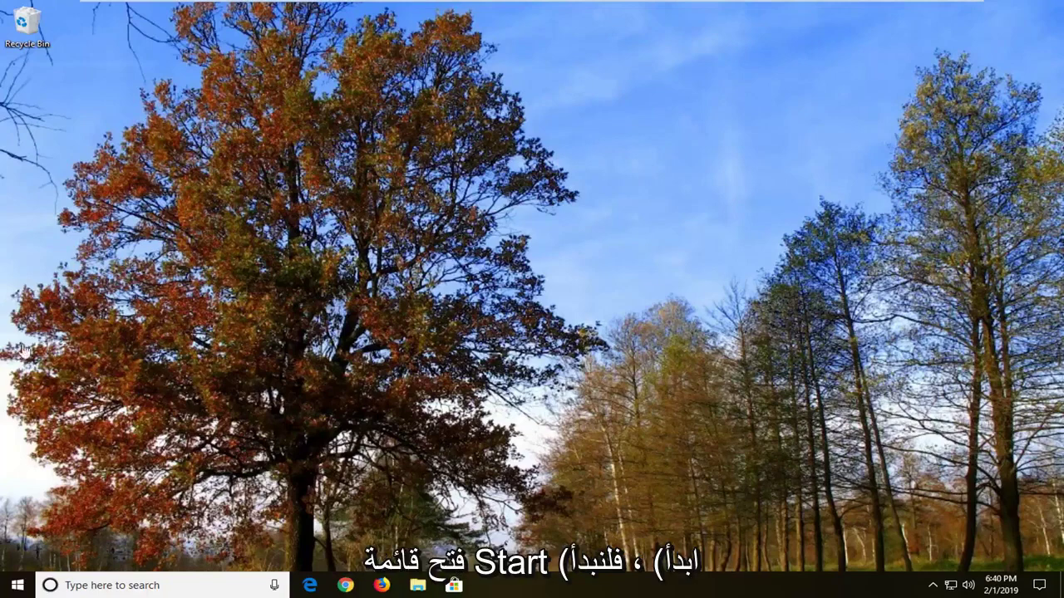
- Search the Start menu for regedit and run Registry Editor as administrator
click(16, 585)
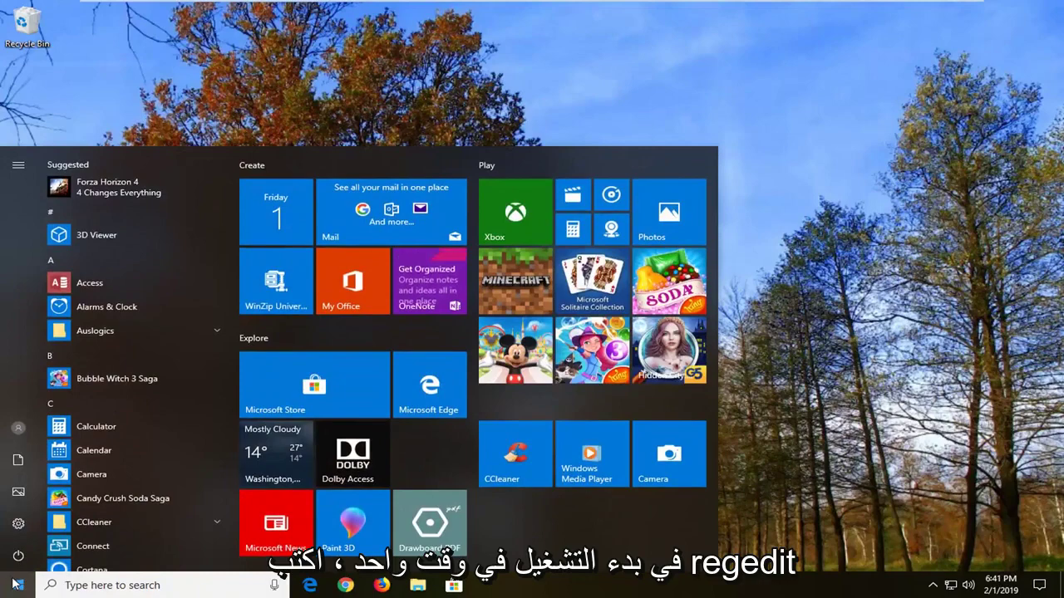
text(regedit)
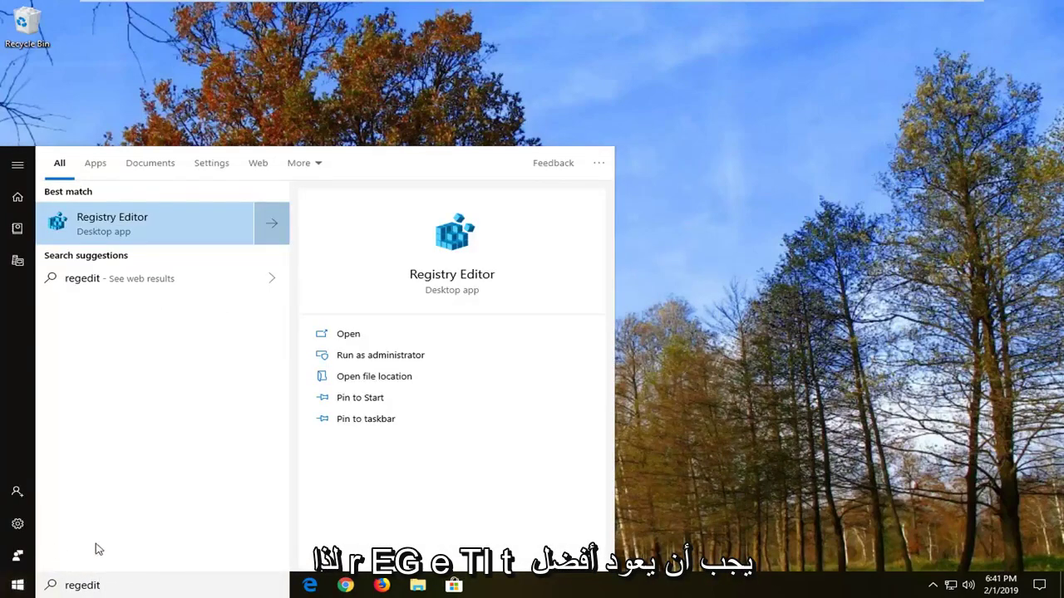
right_click(115, 232)
click(149, 245)
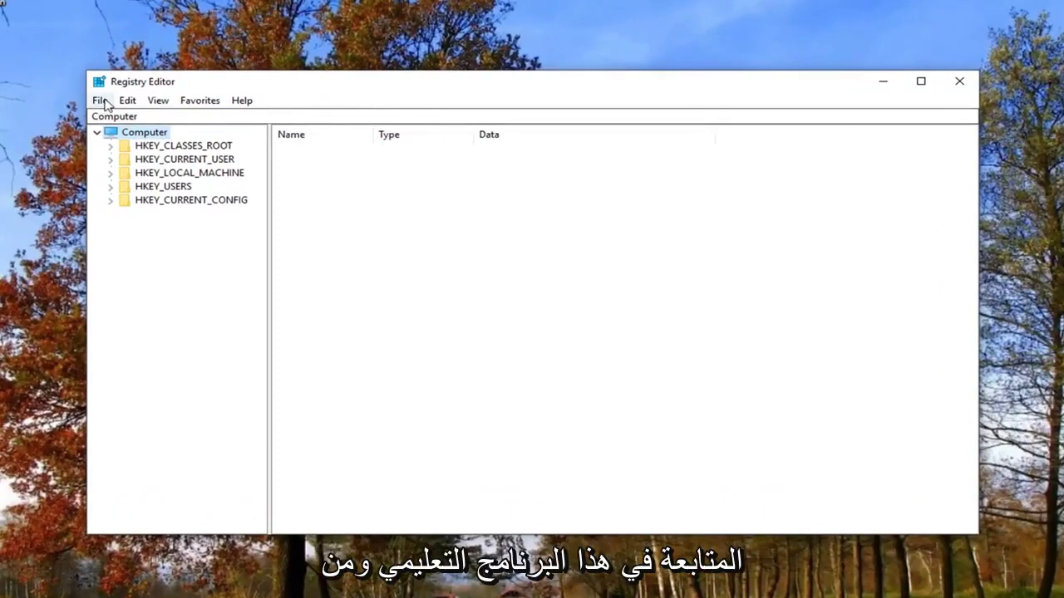
click(100, 101)
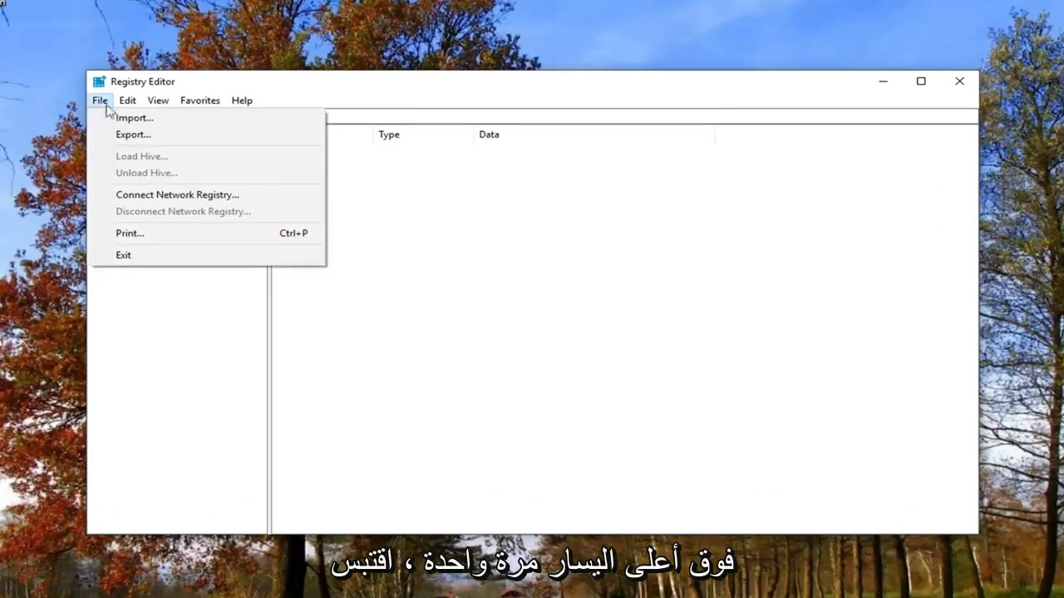
click(129, 134)
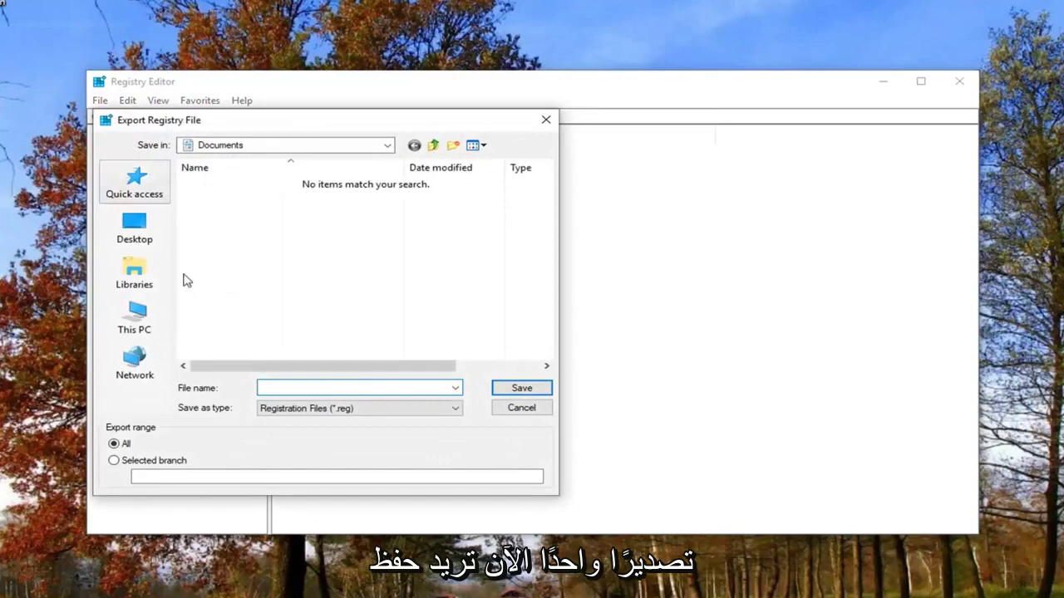
click(328, 389)
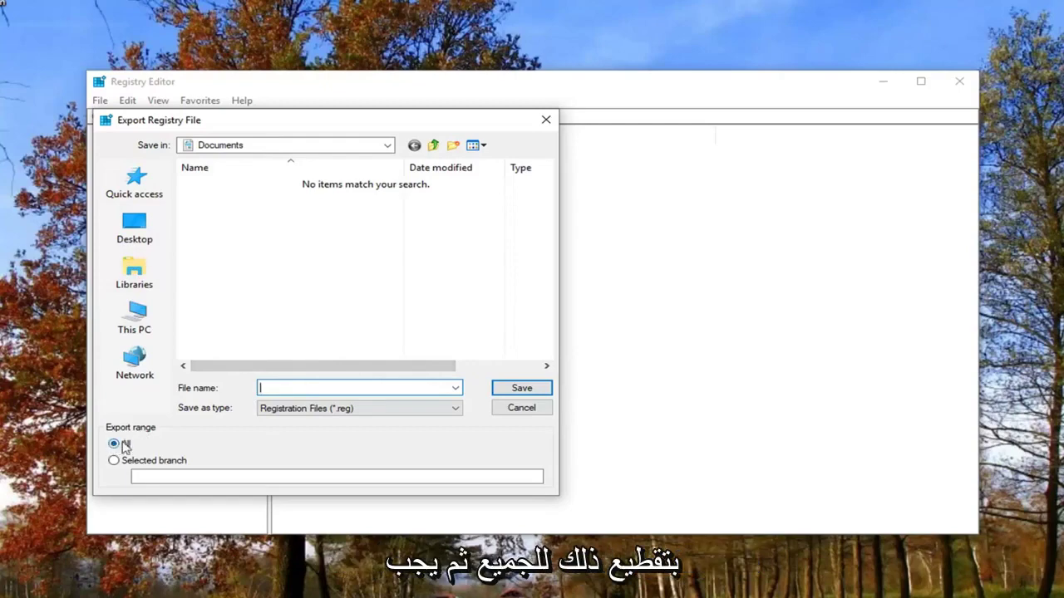
click(509, 408)
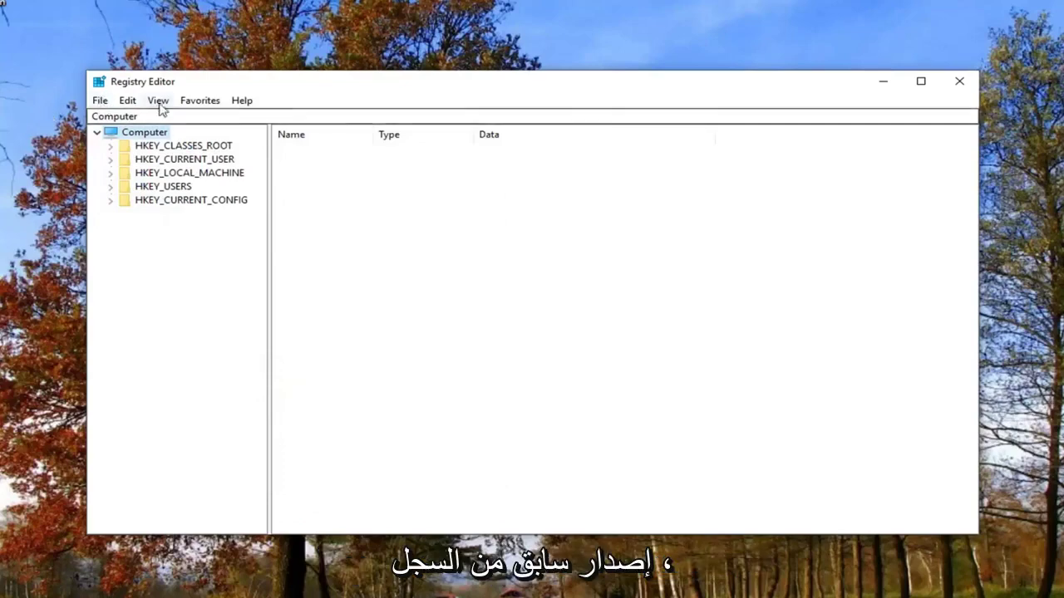
click(101, 101)
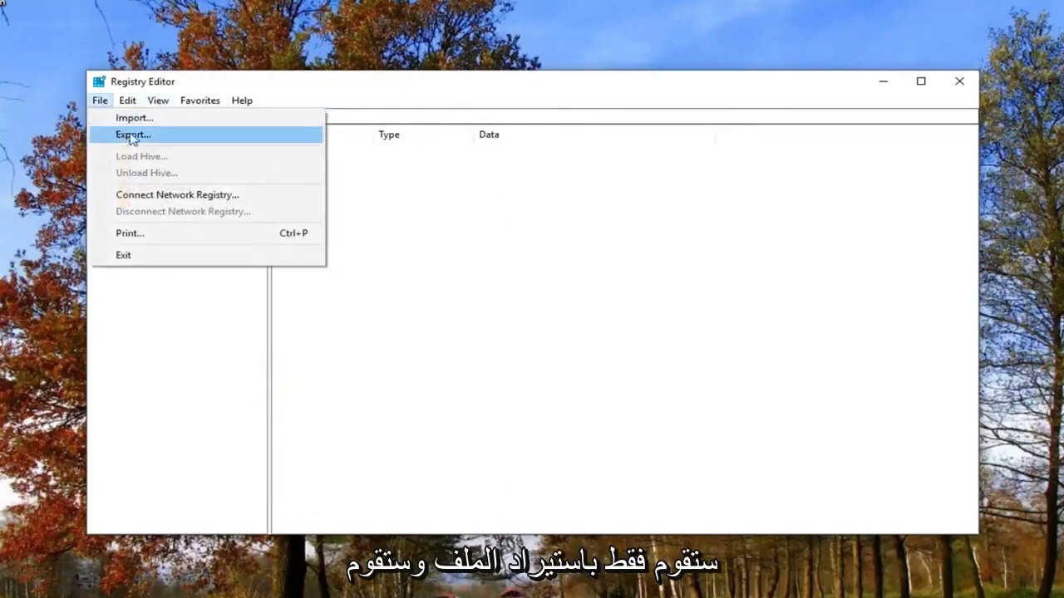
click(121, 133)
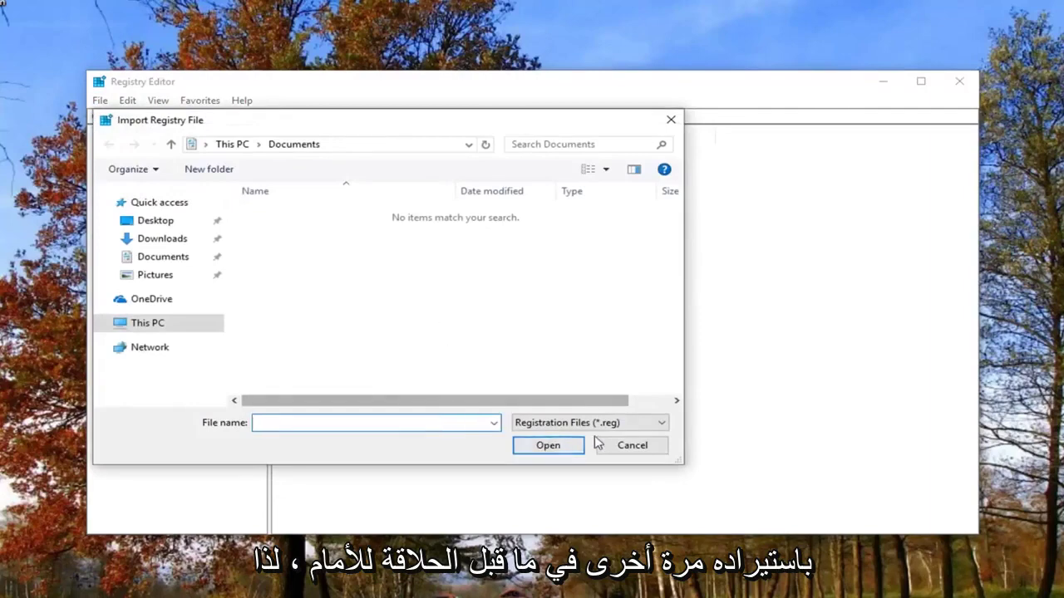
click(632, 444)
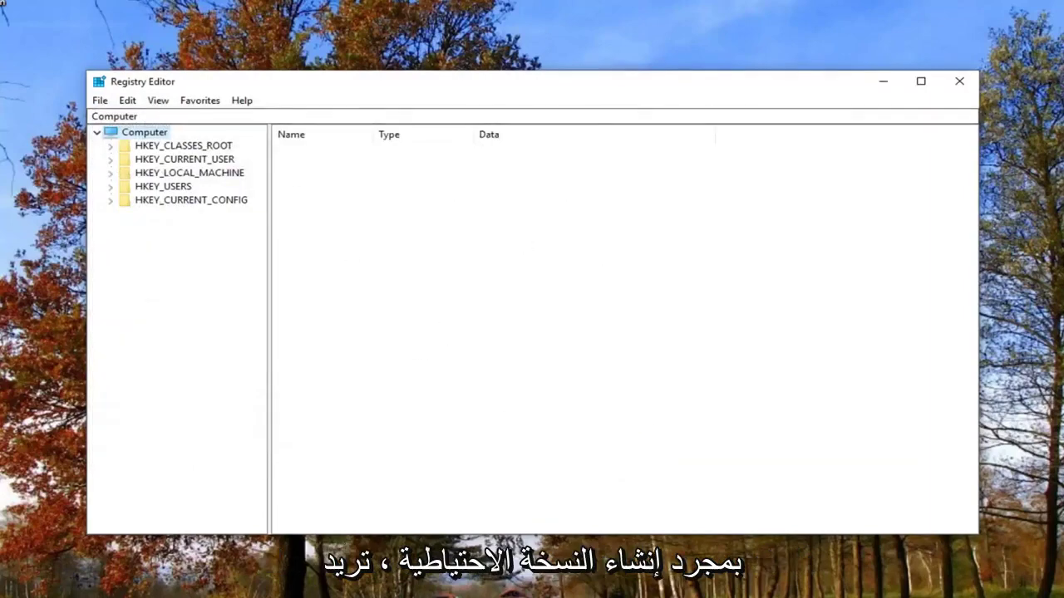
- Expand HKEY_LOCAL_MACHINE > SOFTWARE > Microsoft and widen the key tree pane
click(165, 172)
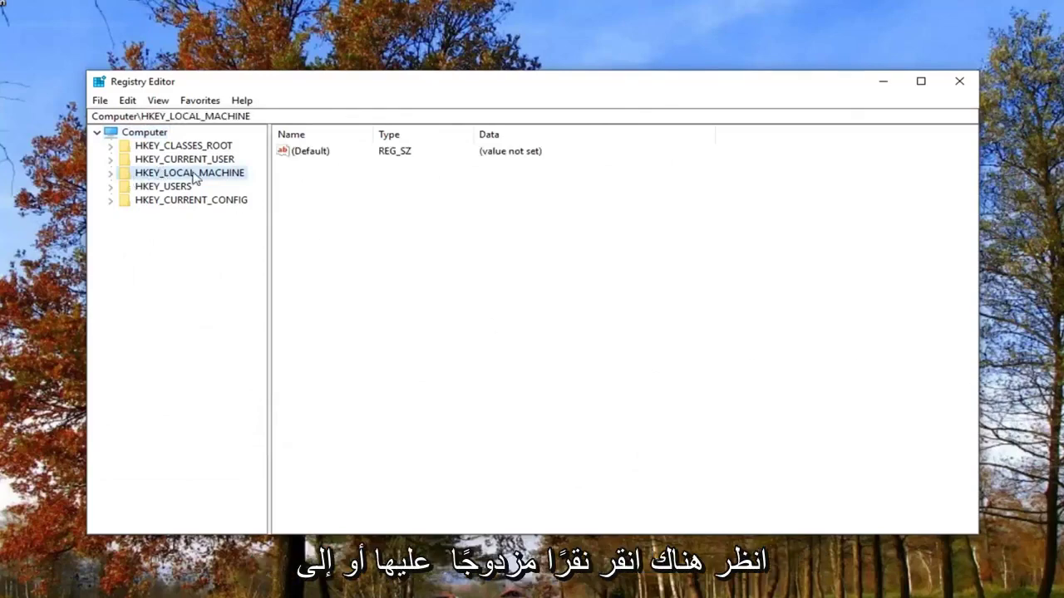
click(110, 173)
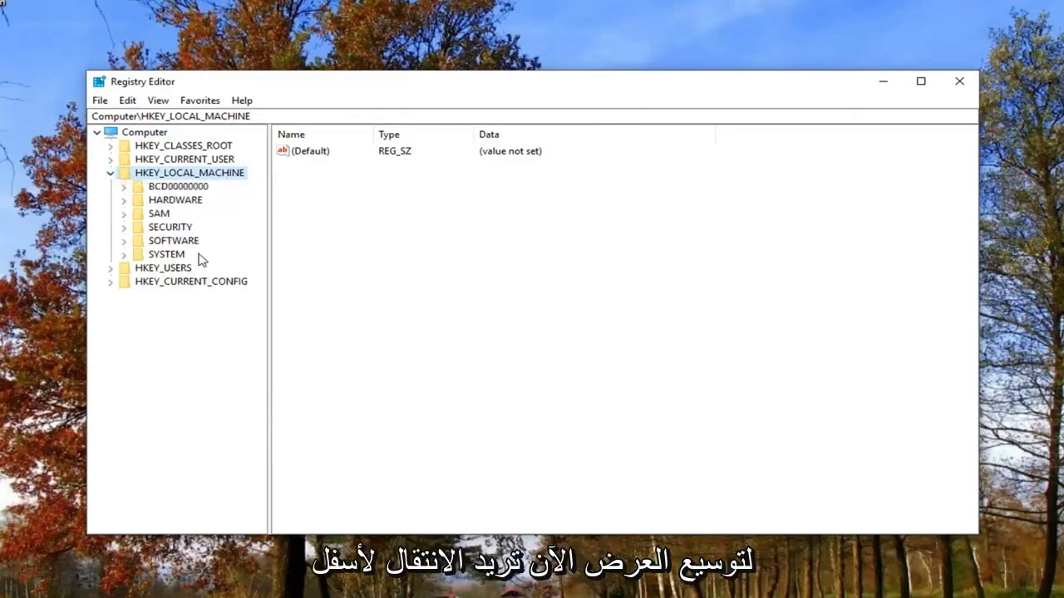
click(123, 241)
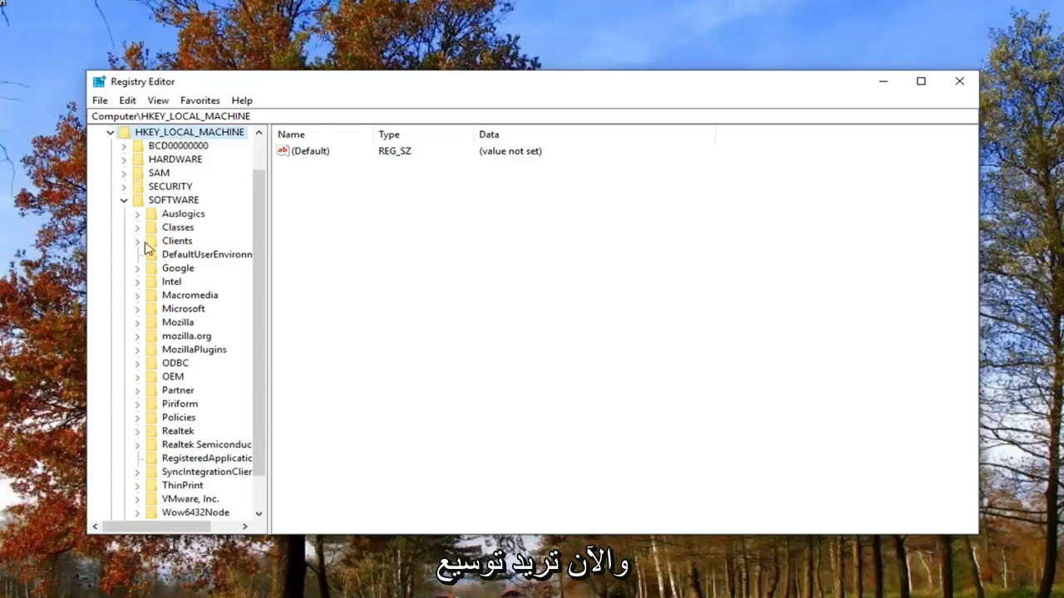
scroll(139, 251, down, 1)
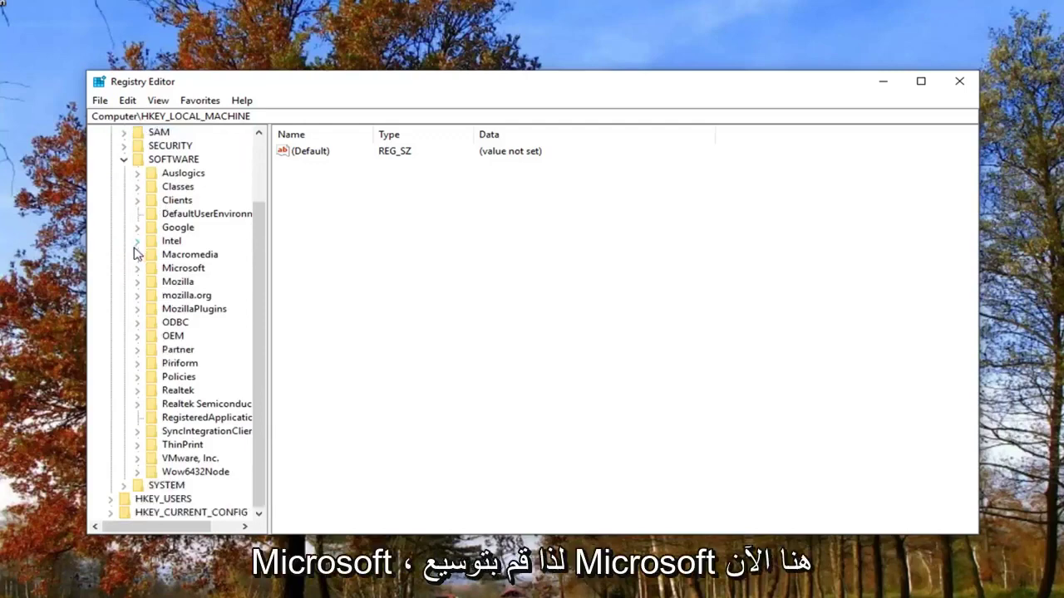
click(137, 270)
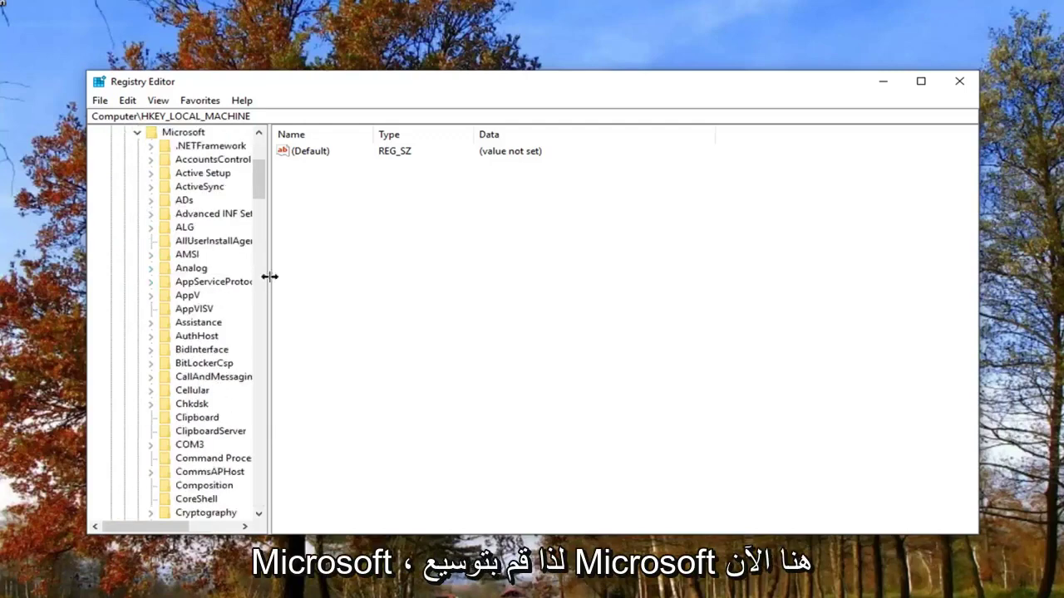
drag(267, 280, 478, 282)
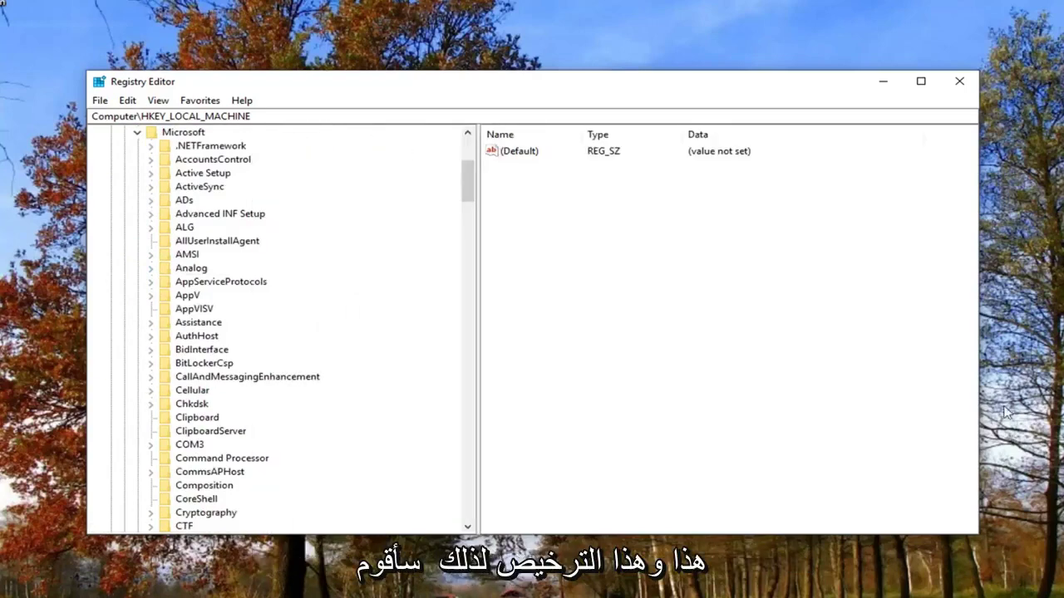
- Scroll down to MSLicensing, select it and expand it to show HardwareID and Store
scroll(268, 344, down, 3)
scroll(266, 356, down, 10)
scroll(266, 355, down, 8)
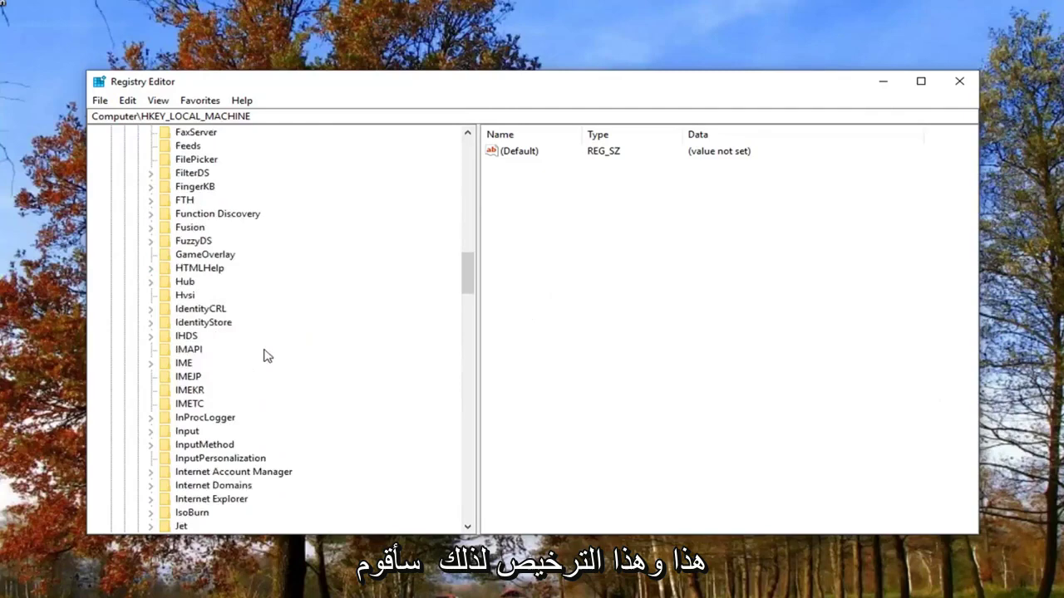
scroll(266, 356, down, 2)
scroll(266, 355, down, 5)
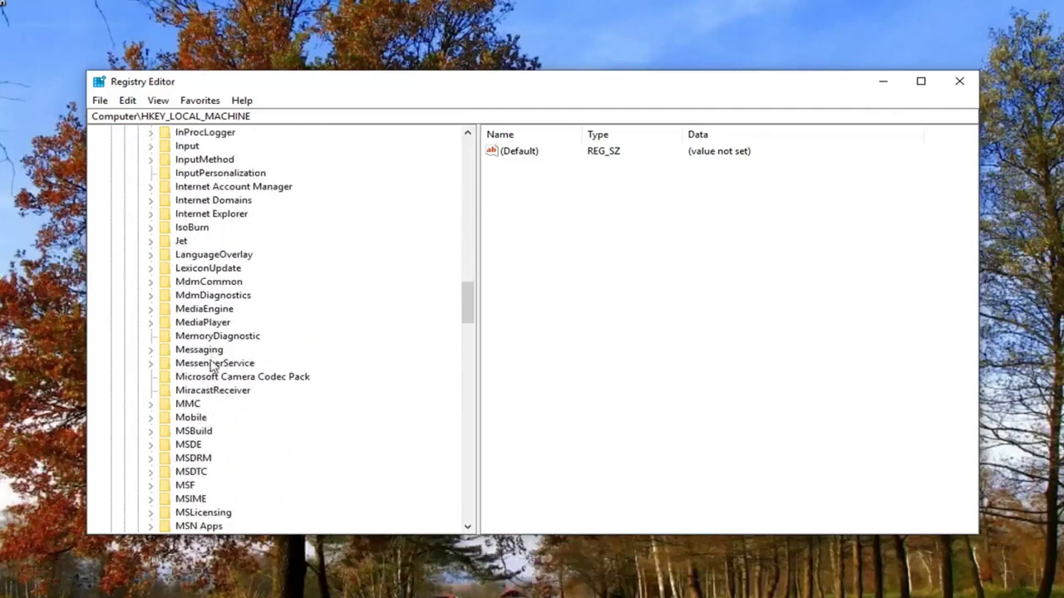
scroll(209, 370, down, 2)
scroll(212, 398, down, 2)
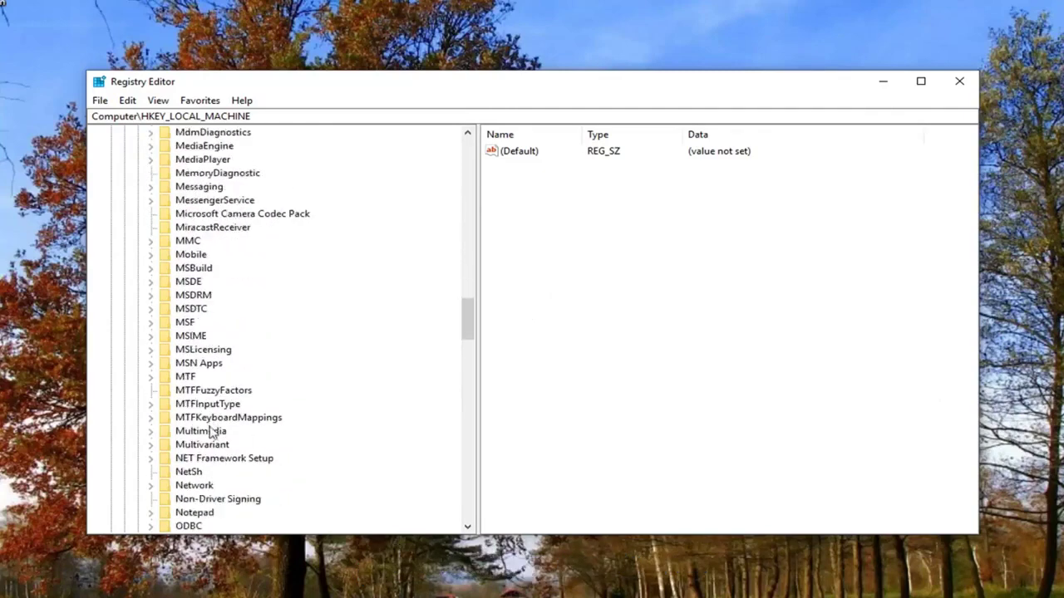
click(212, 355)
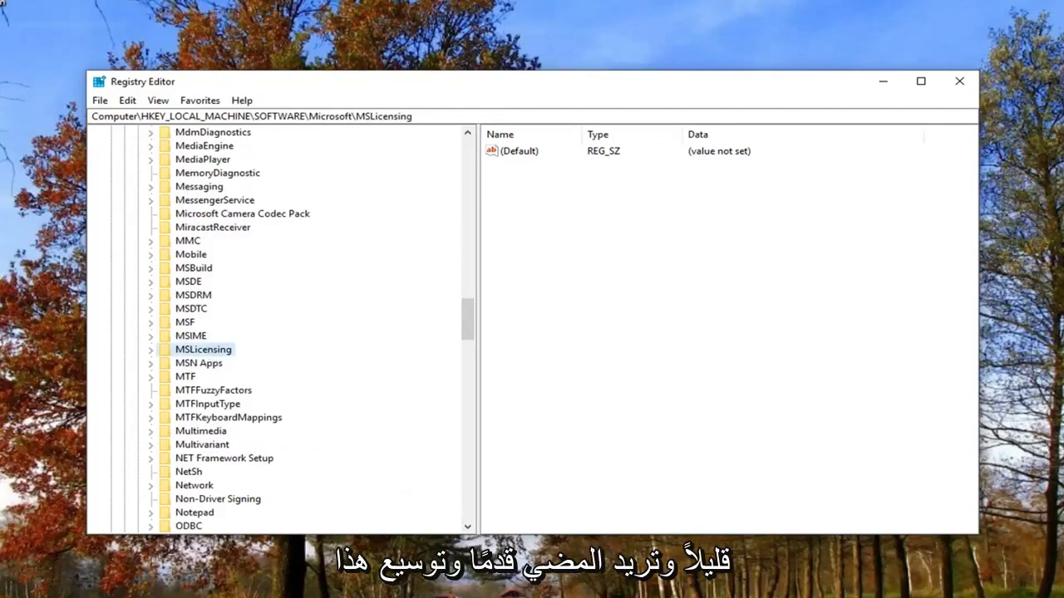
click(151, 350)
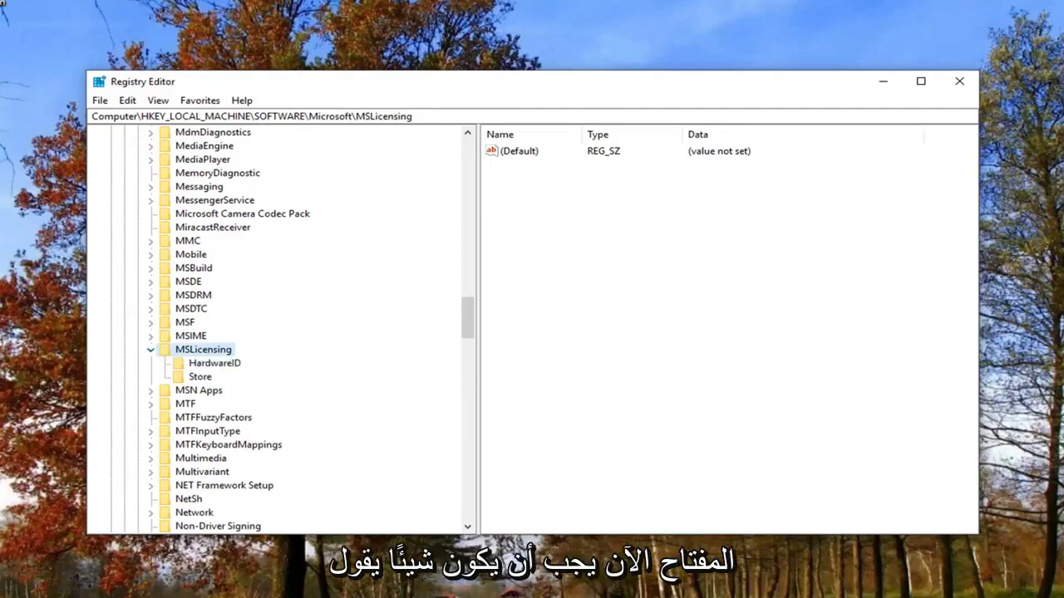
- Delete the Store subkey under MSLicensing and confirm the deletion
click(194, 378)
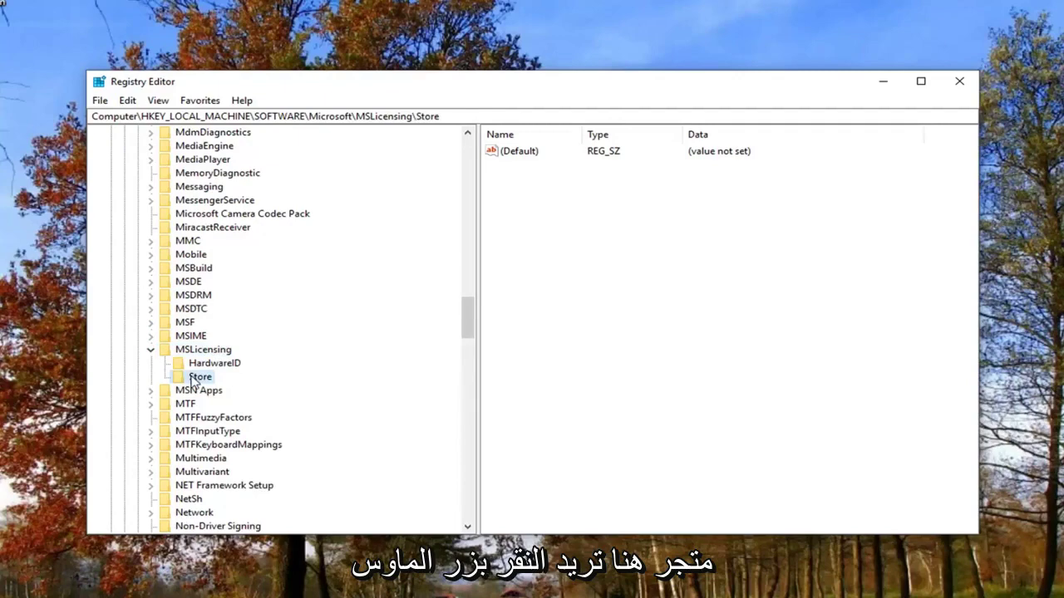
right_click(195, 381)
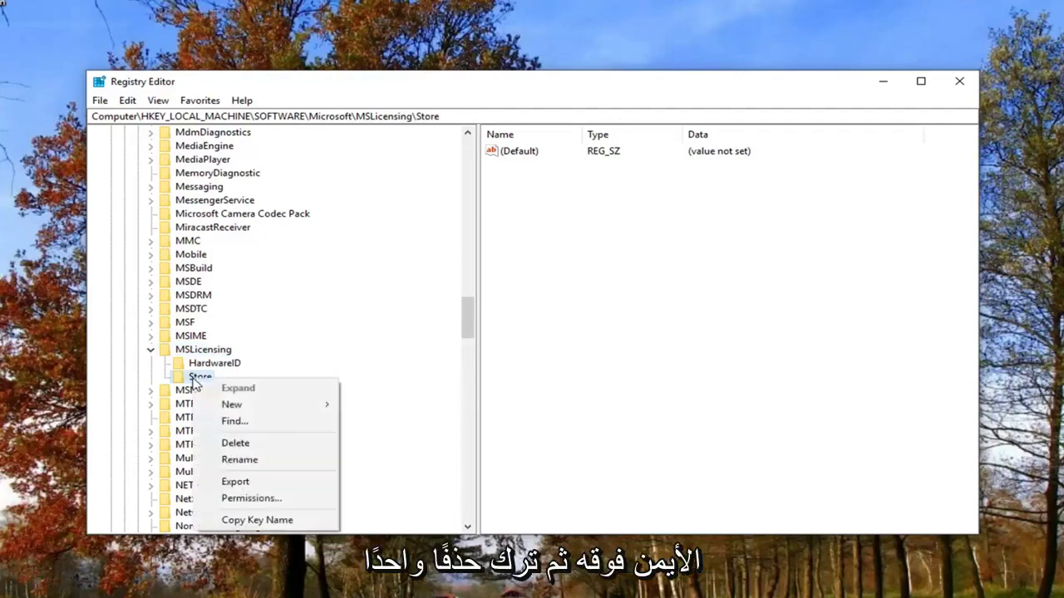
click(235, 443)
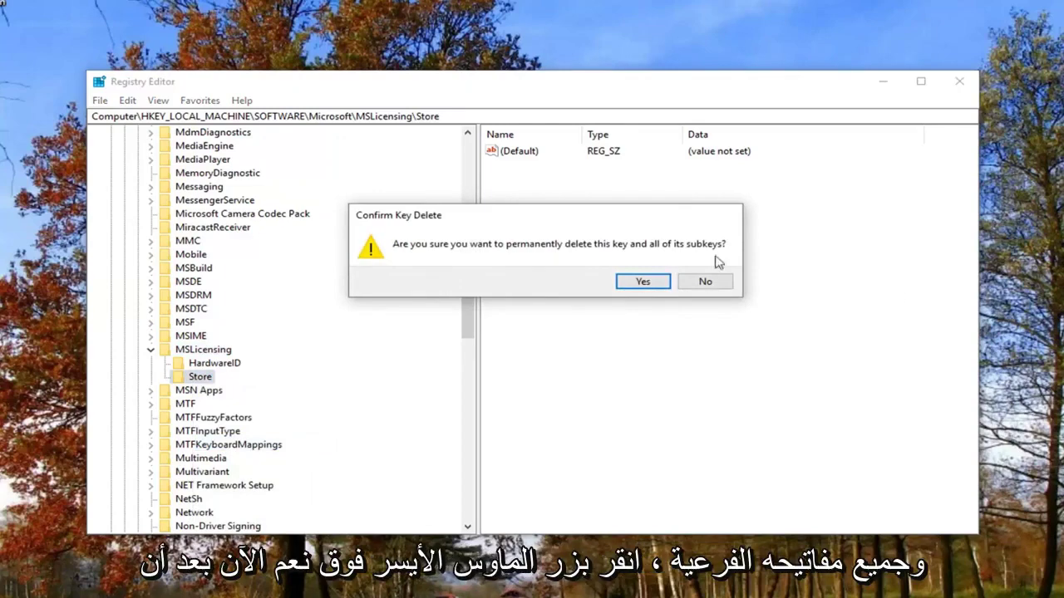
click(645, 283)
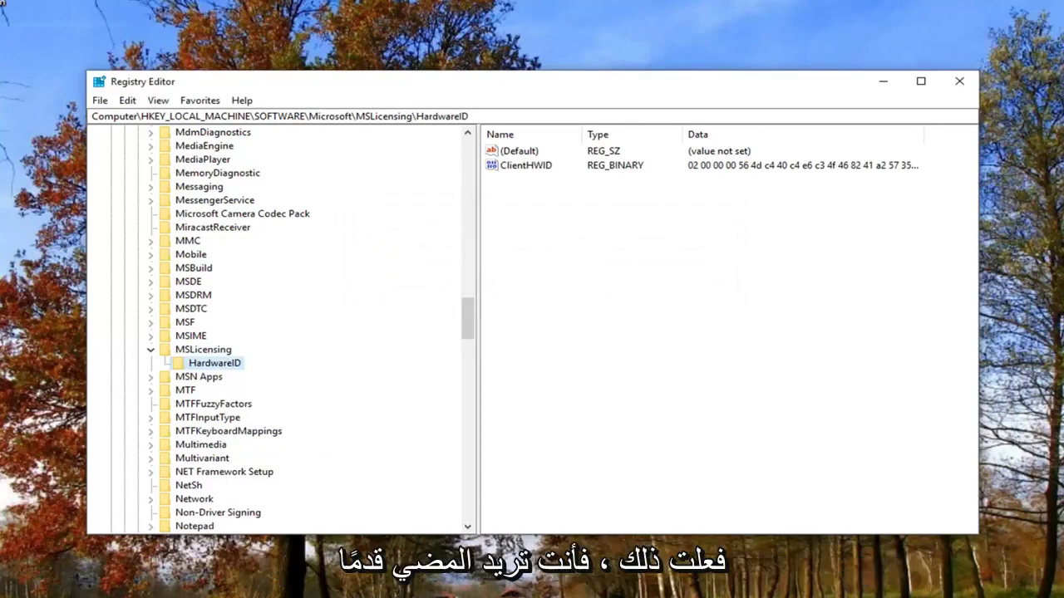
- Collapse MSLicensing, Microsoft and SOFTWARE back to HKEY_LOCAL_MACHINE's top-level subkeys
click(151, 350)
scroll(154, 357, up, 3)
scroll(157, 354, up, 6)
scroll(162, 345, up, 10)
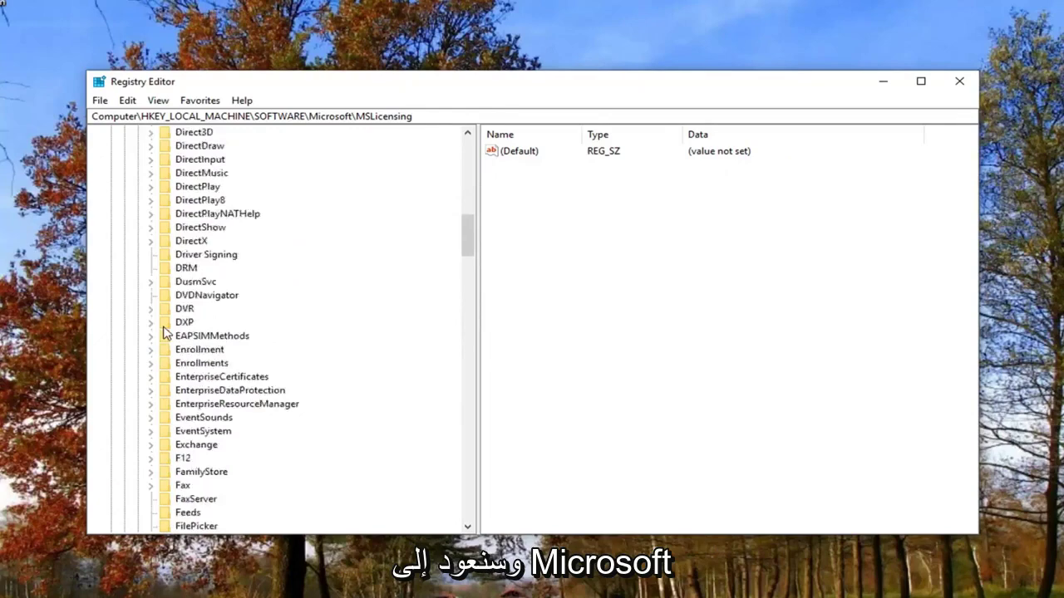
scroll(166, 341, up, 10)
scroll(166, 341, up, 8)
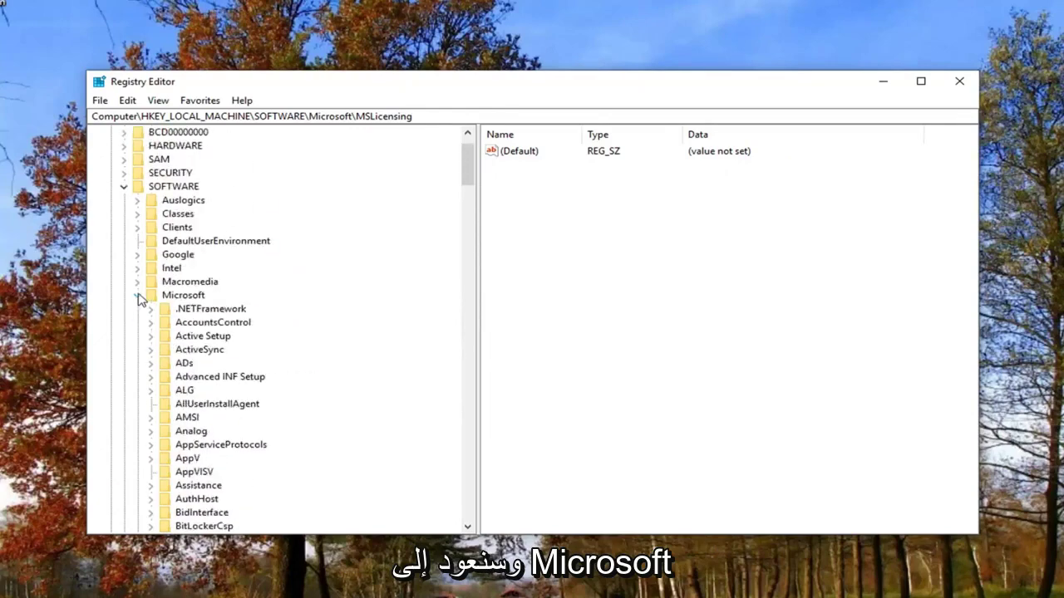
click(139, 296)
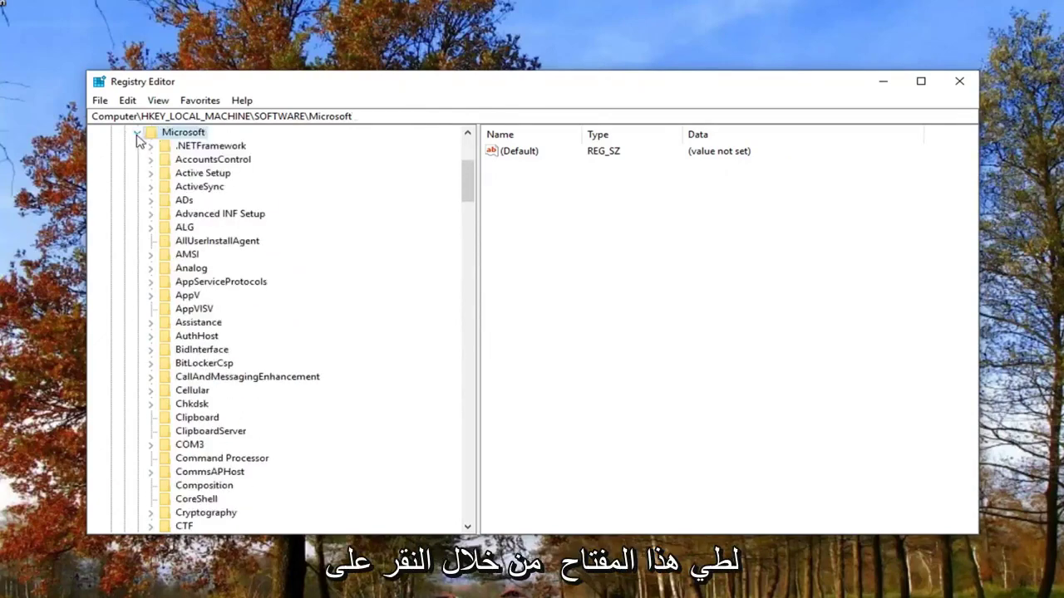
click(137, 134)
scroll(143, 257, up, 2)
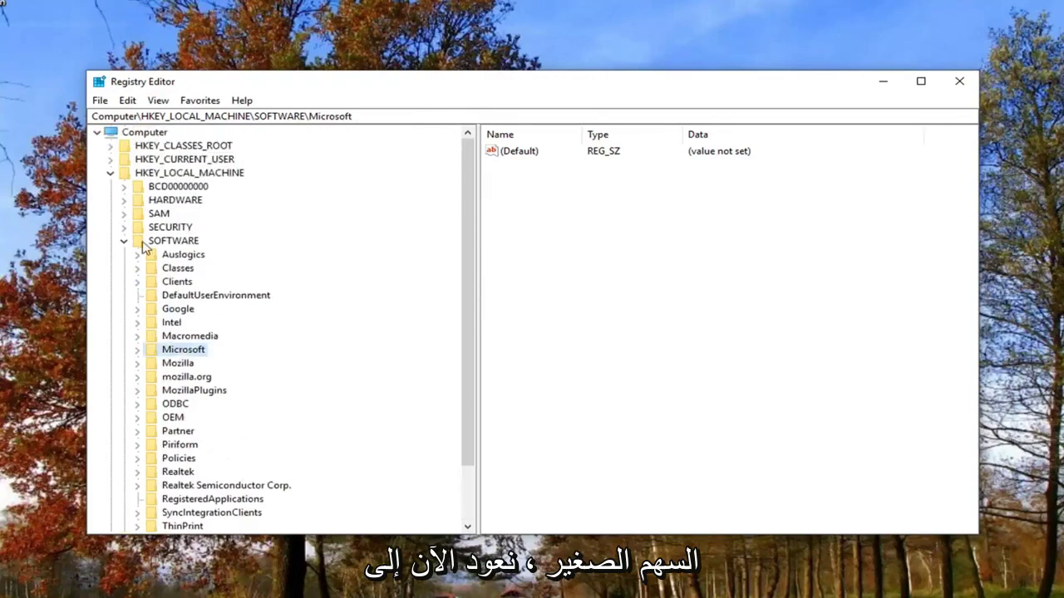
click(173, 241)
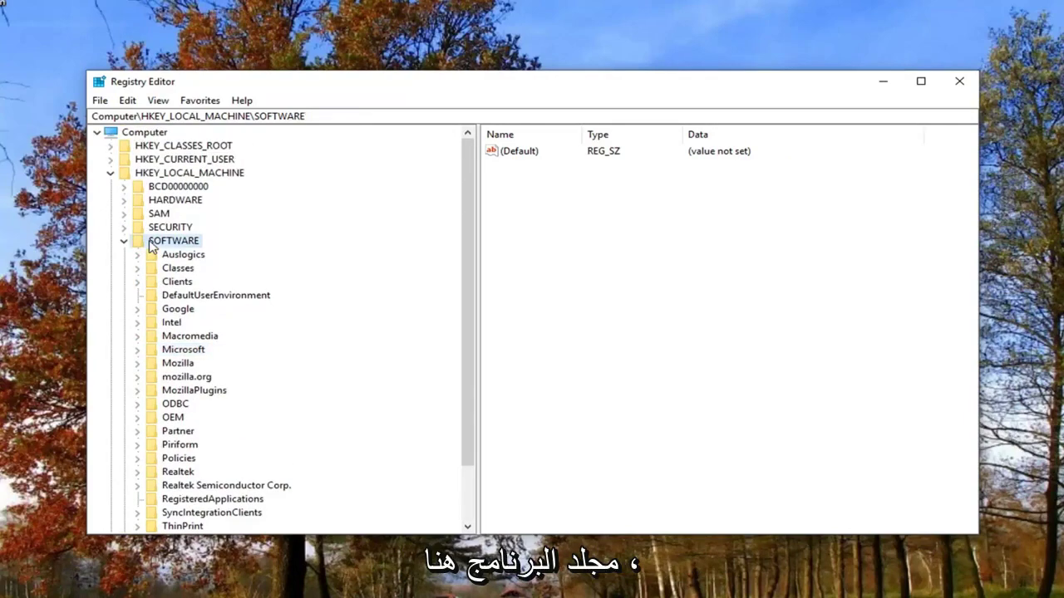
click(123, 241)
click(123, 213)
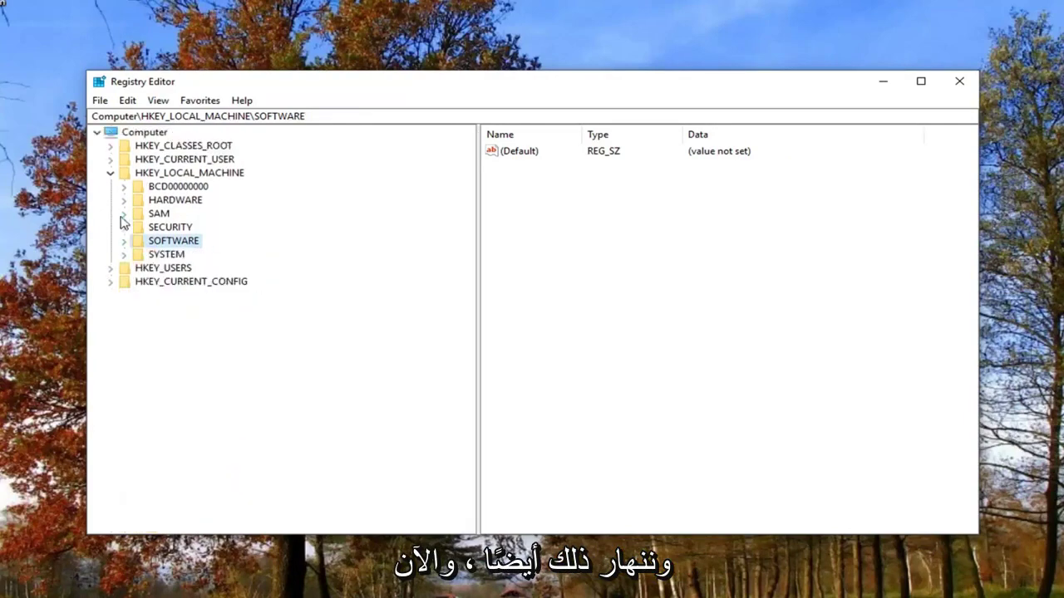
- Expand SYSTEM\CurrentControlSet\Control\Terminal Server and select the RCM key
click(159, 255)
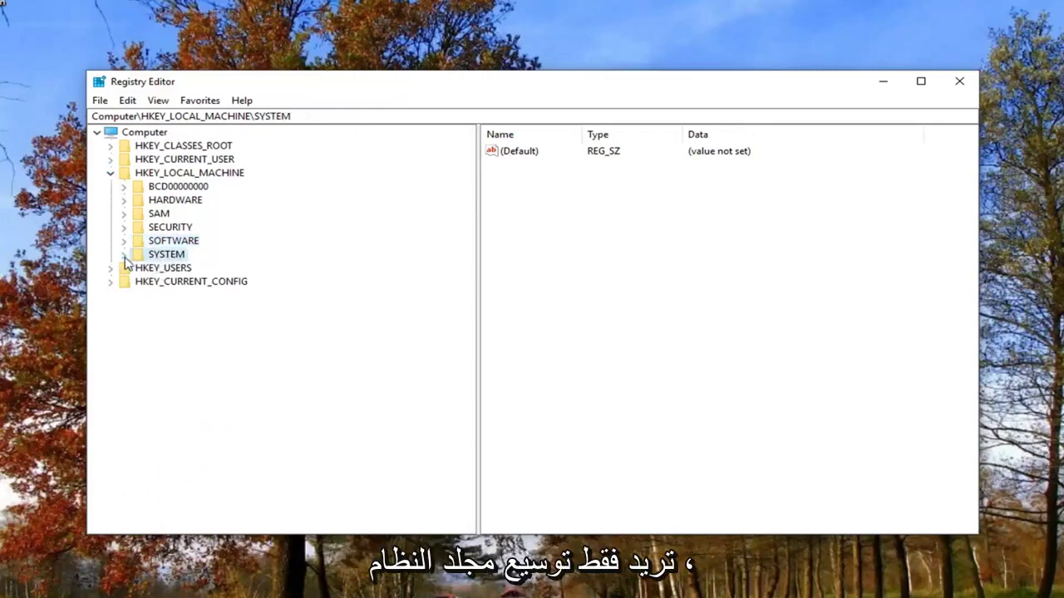
click(124, 256)
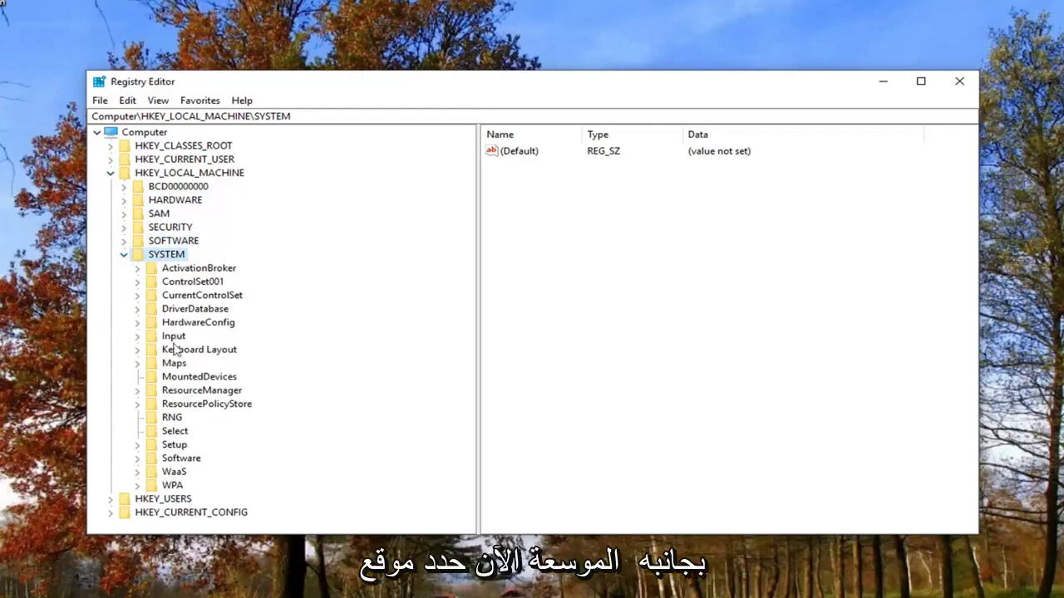
click(189, 297)
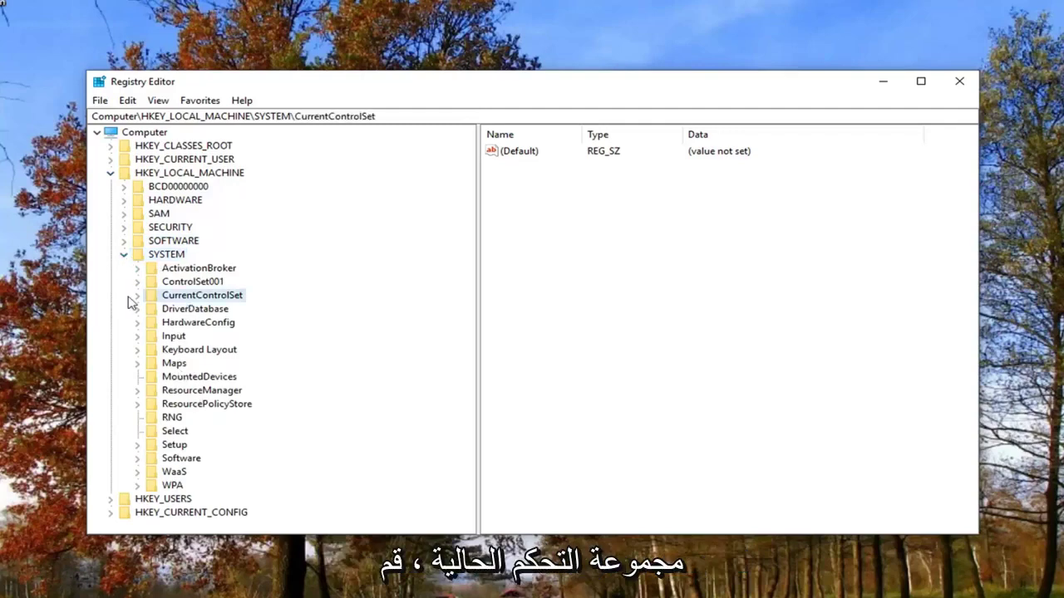
click(137, 297)
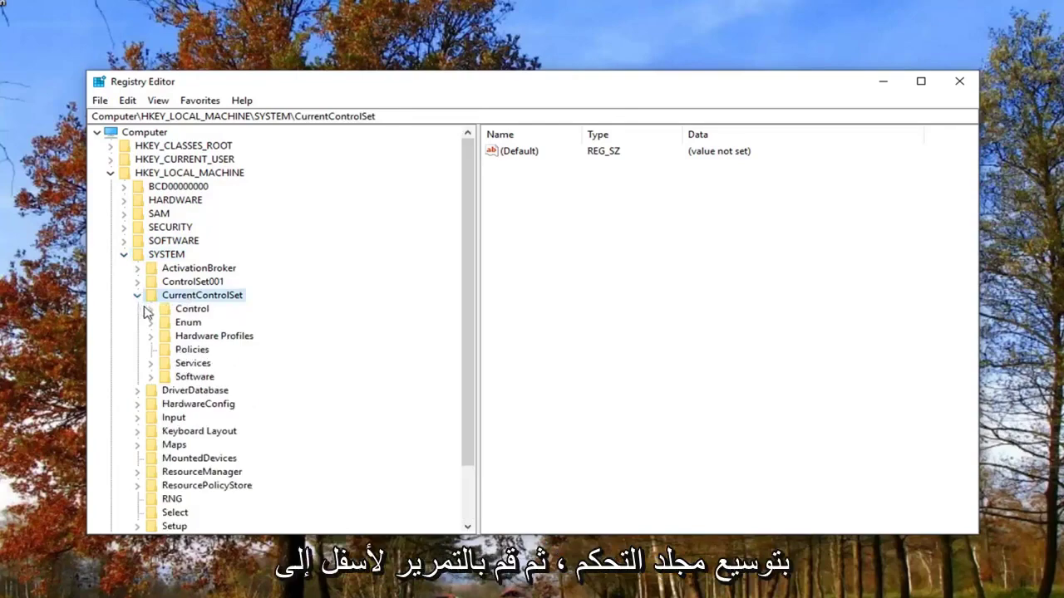
click(156, 310)
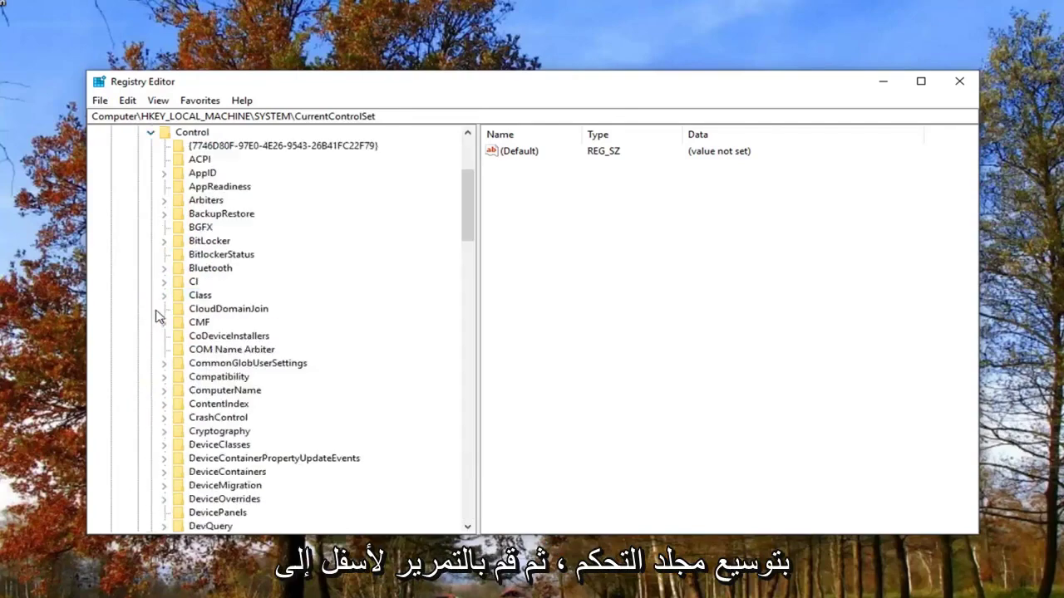
scroll(158, 320, down, 4)
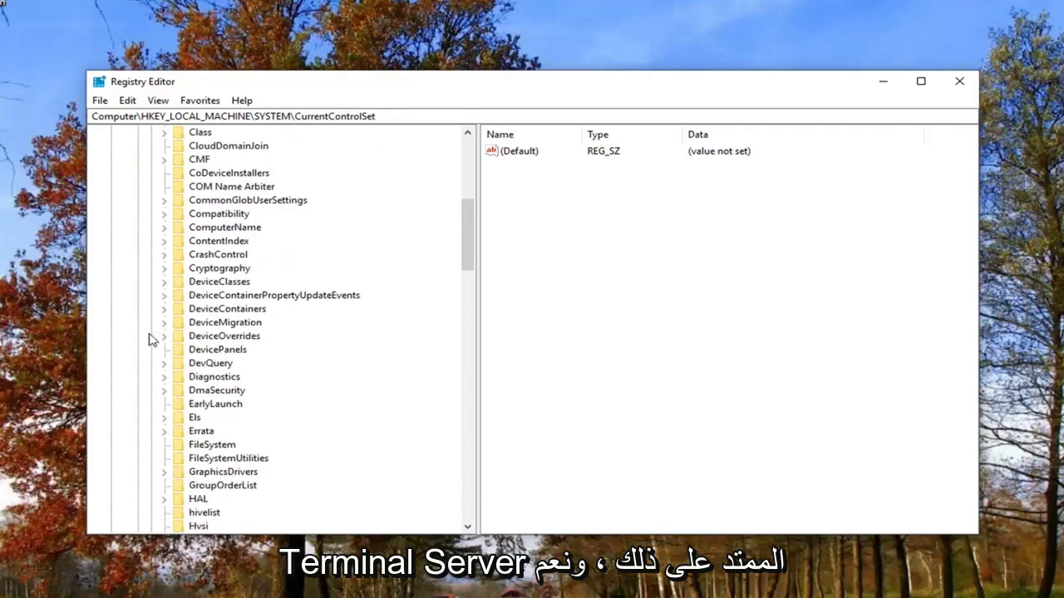
scroll(160, 340, down, 5)
scroll(162, 348, down, 9)
scroll(160, 354, down, 9)
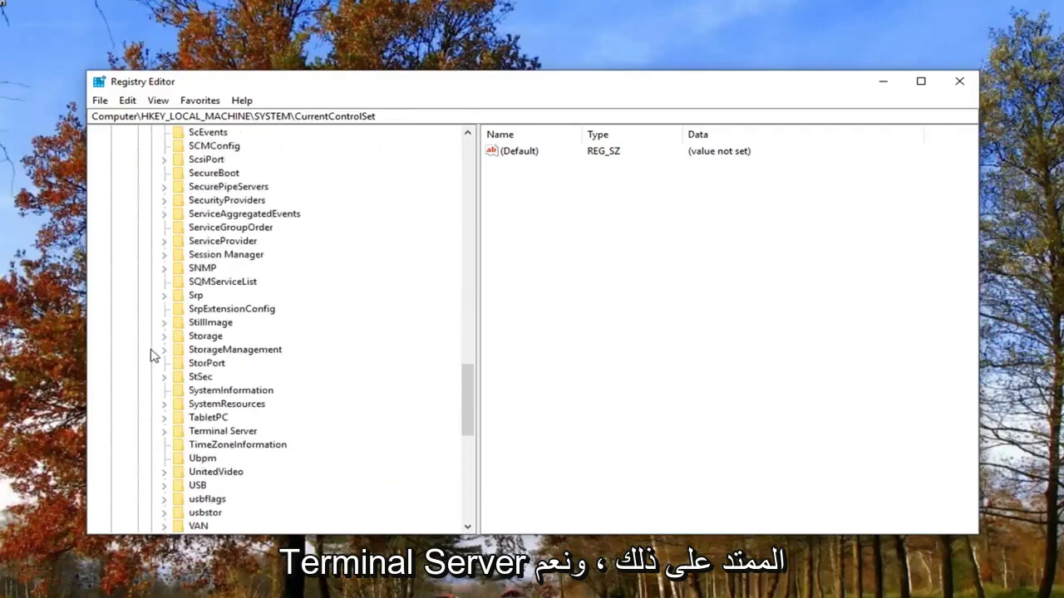
click(165, 431)
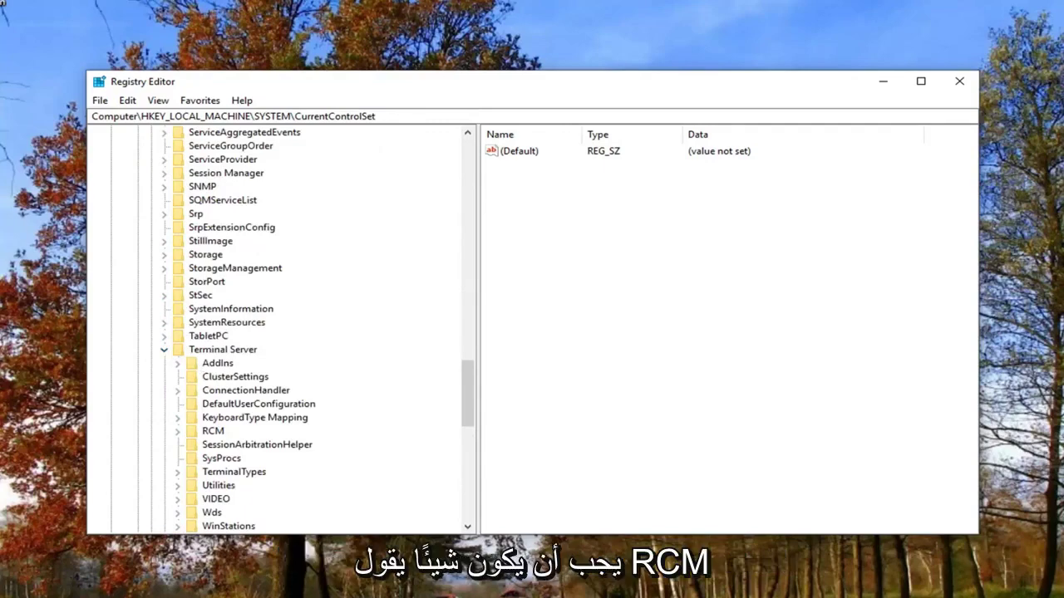
click(213, 432)
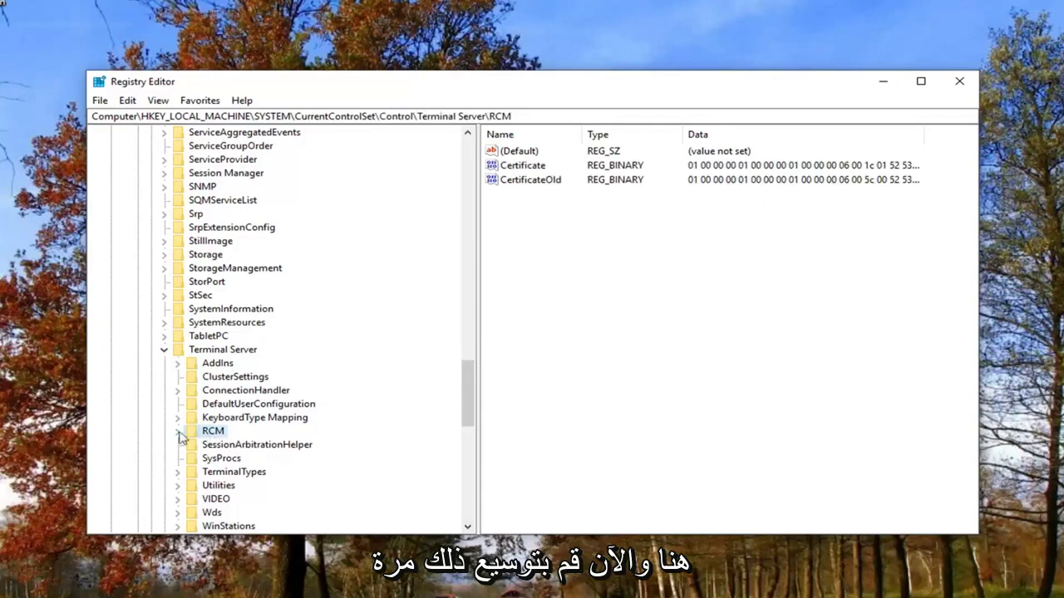
- In Grace Period's permissions under RCM, allow Full Control for the Users group and apply
click(177, 432)
click(241, 472)
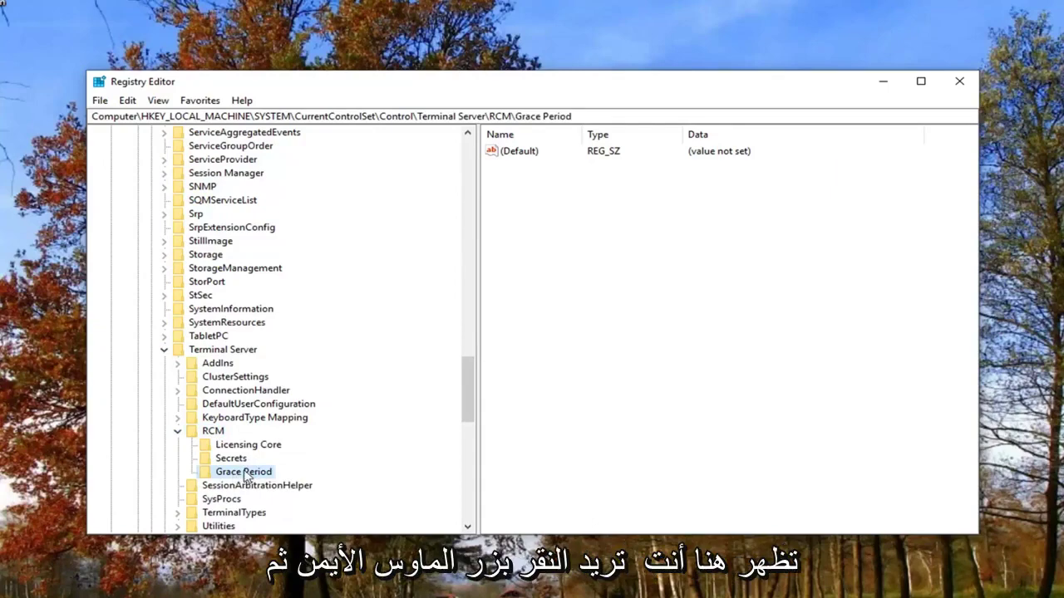
right_click(246, 476)
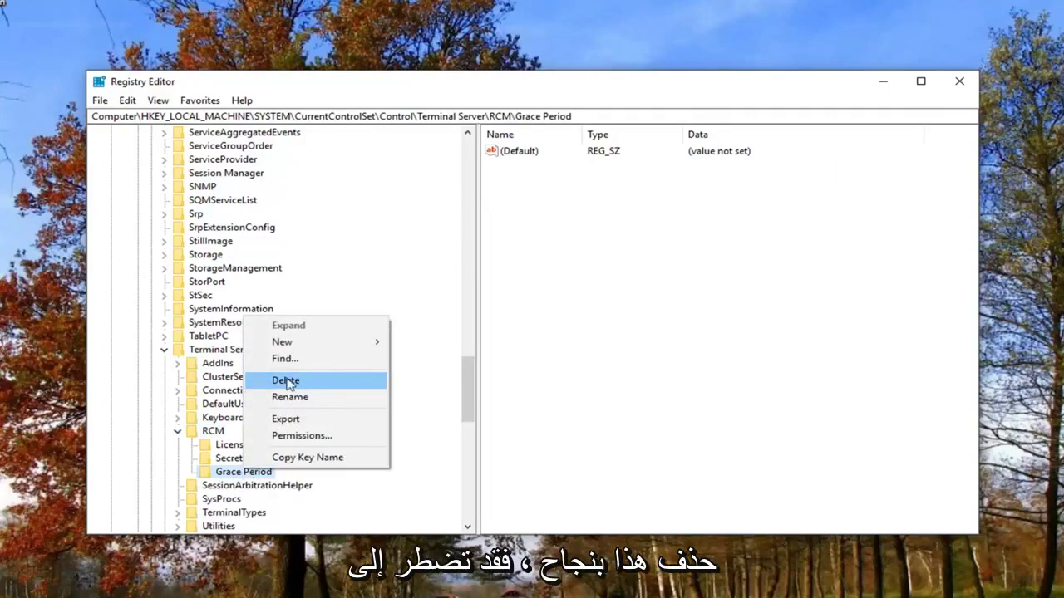
click(290, 436)
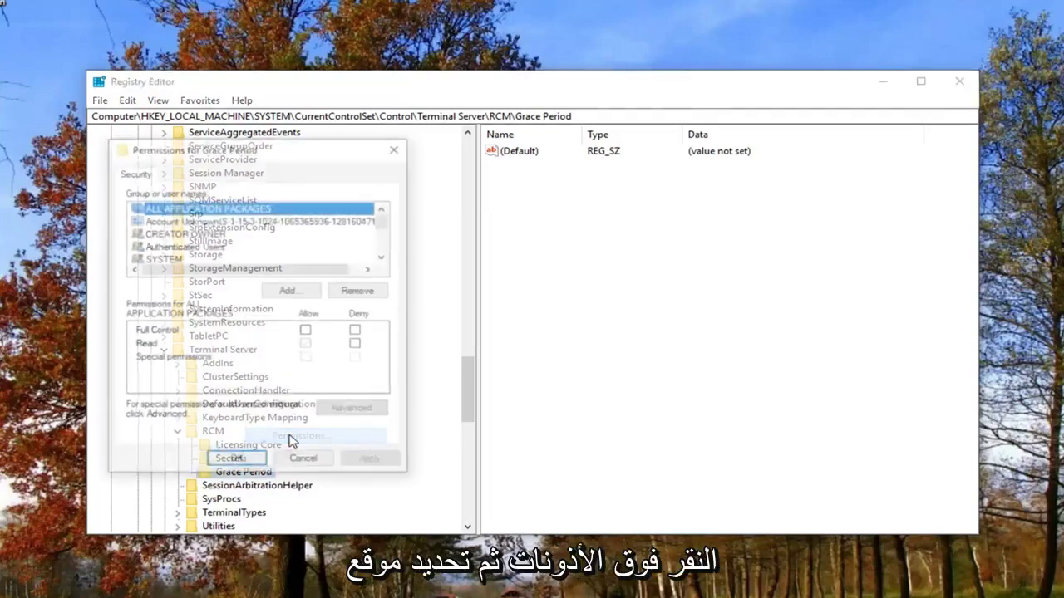
scroll(208, 254, down, 1)
scroll(178, 262, down, 1)
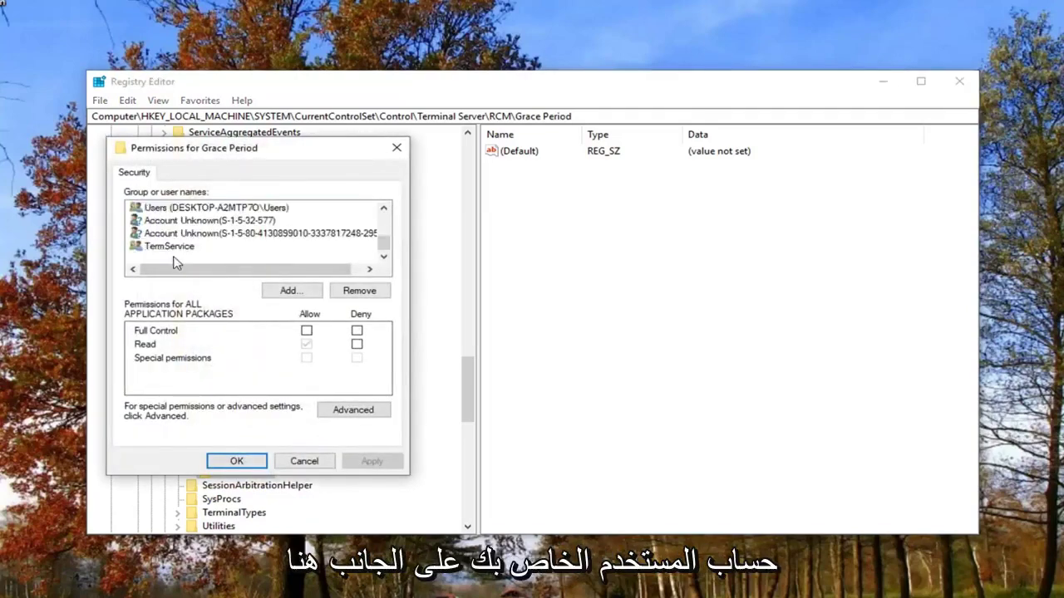
scroll(173, 239, up, 1)
scroll(170, 261, down, 1)
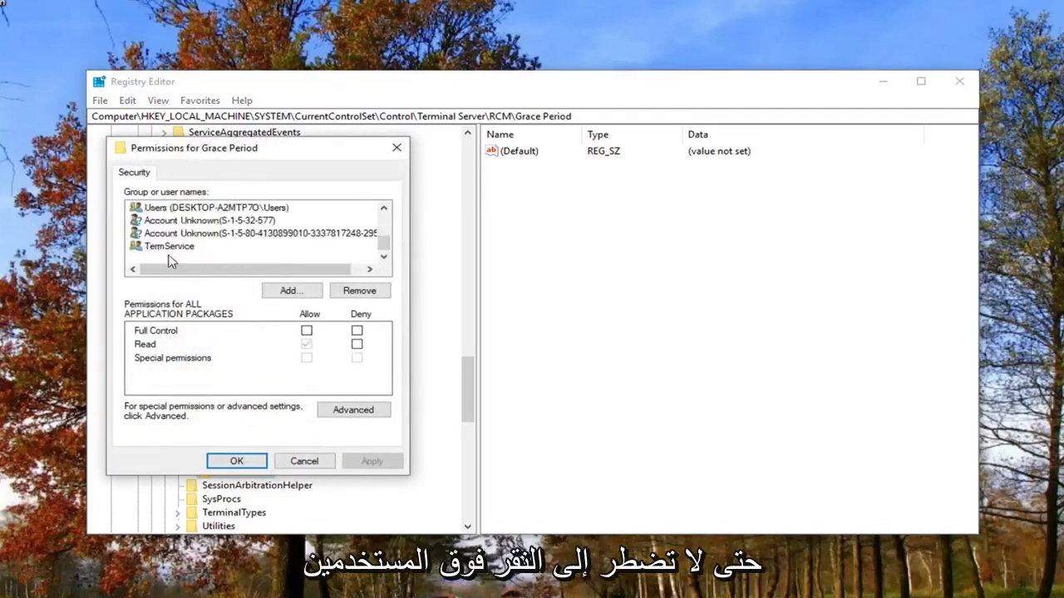
click(166, 208)
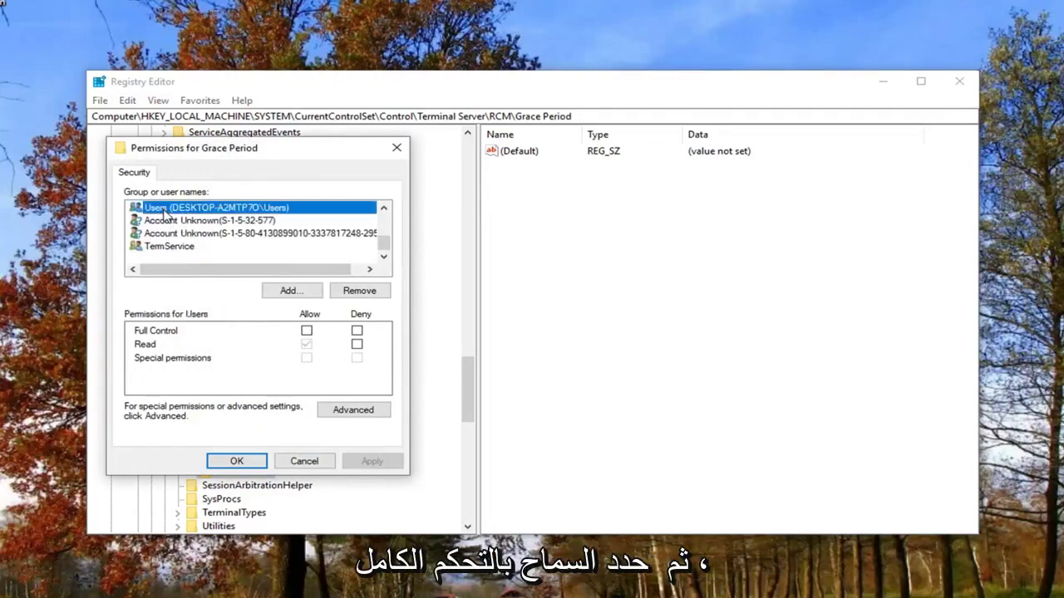
click(306, 331)
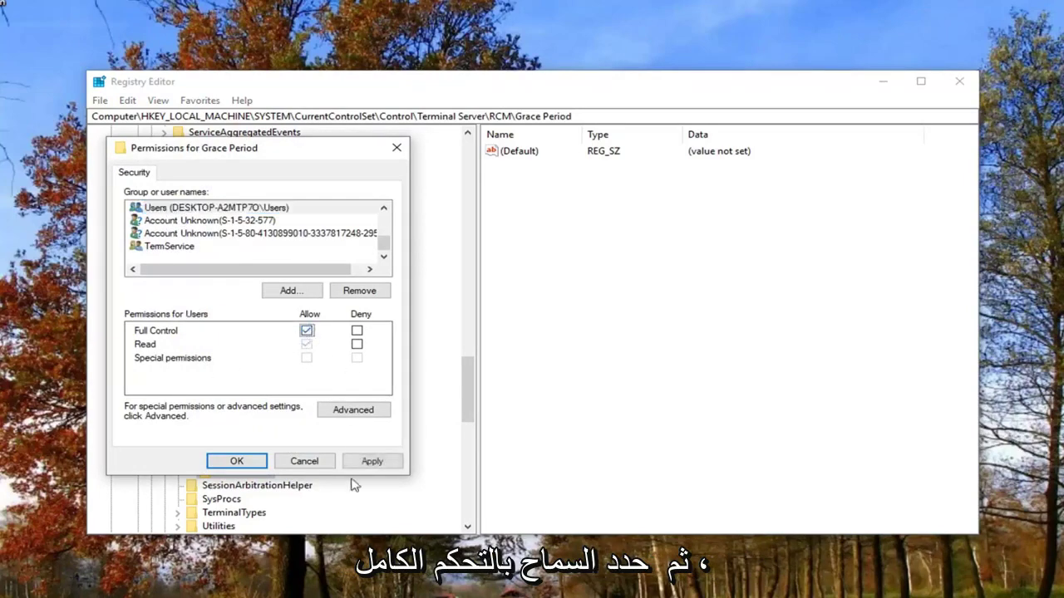
click(372, 462)
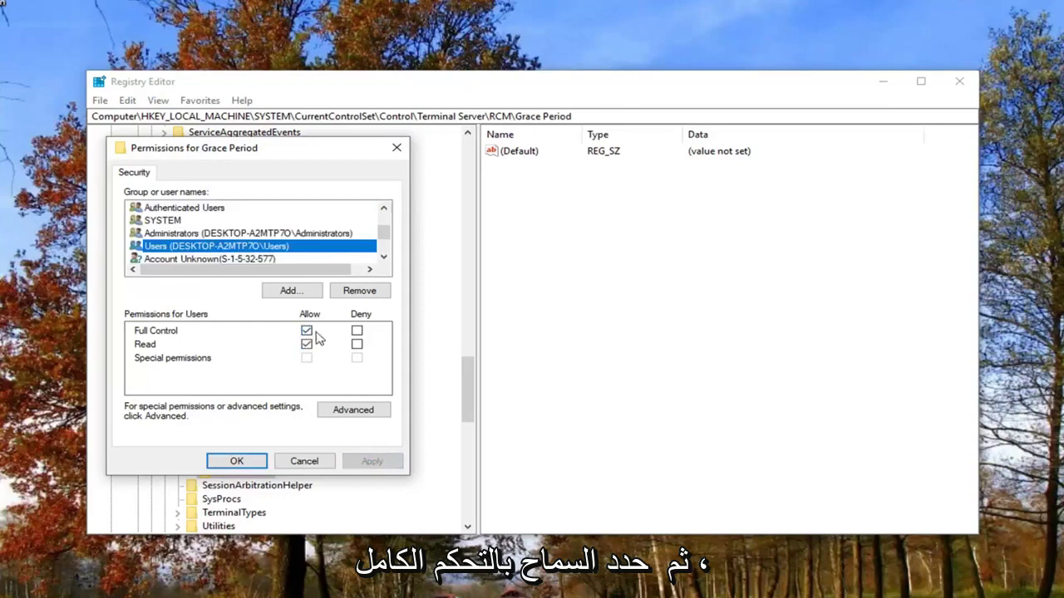
- Close the permissions dialog with OK, then delete the Grace Period key, confirming with Yes
click(230, 462)
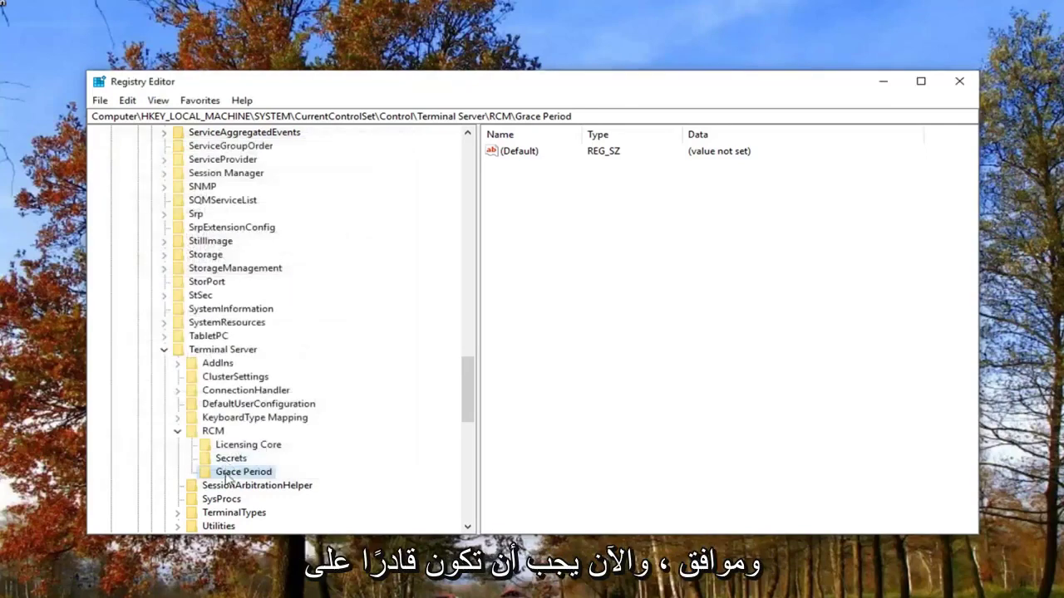
right_click(230, 474)
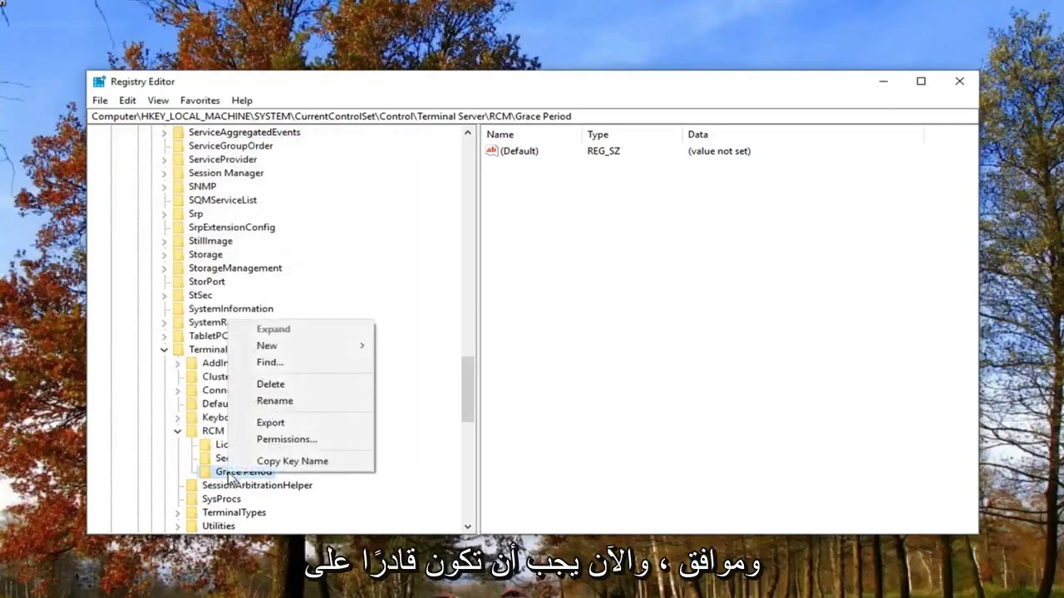
click(287, 382)
click(643, 283)
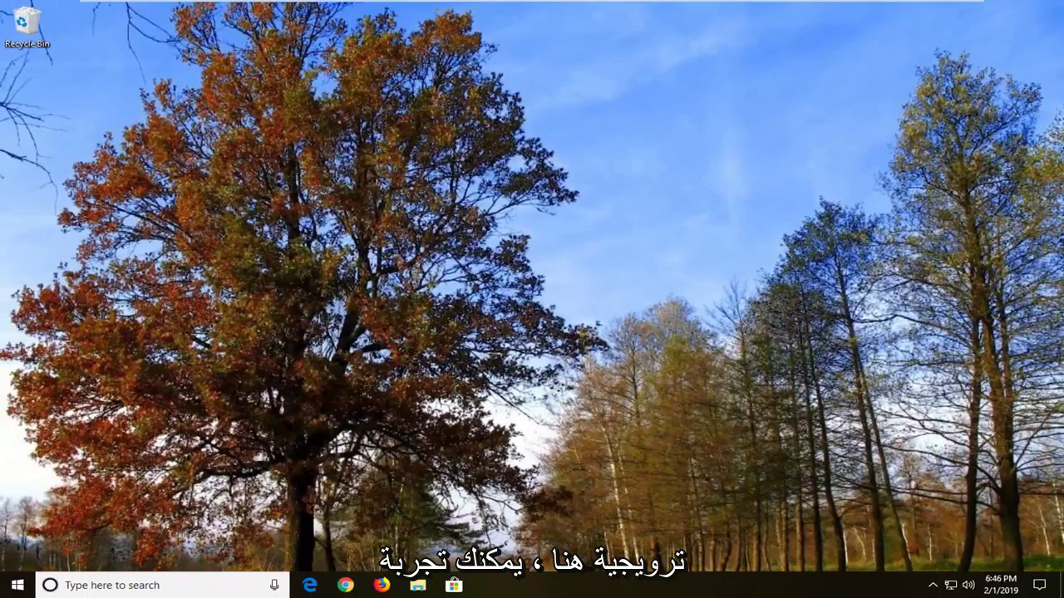
- Search the Start menu for 'services' and launch the Services console
click(17, 585)
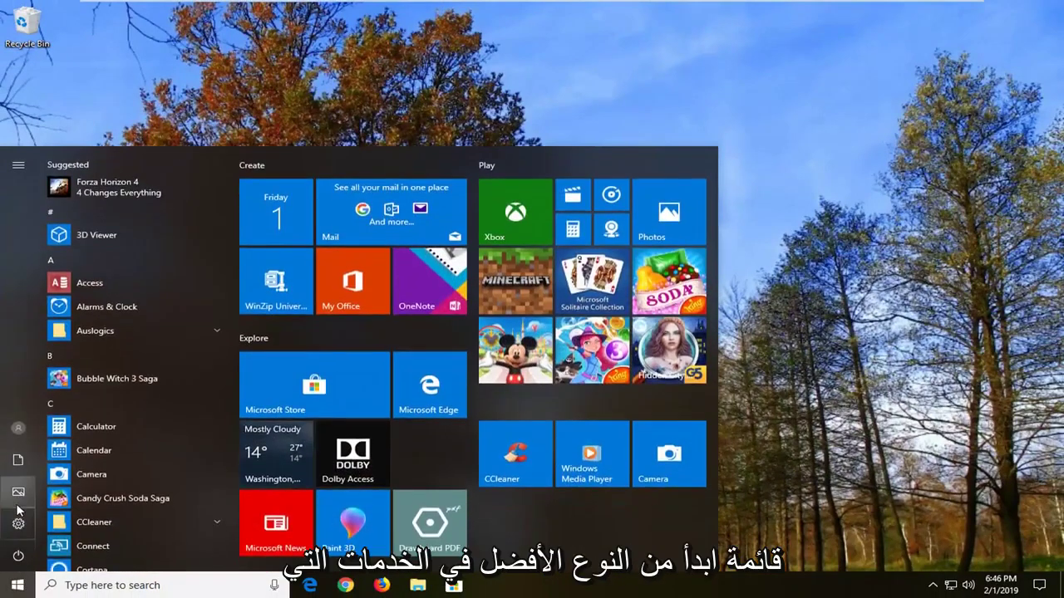
text(services)
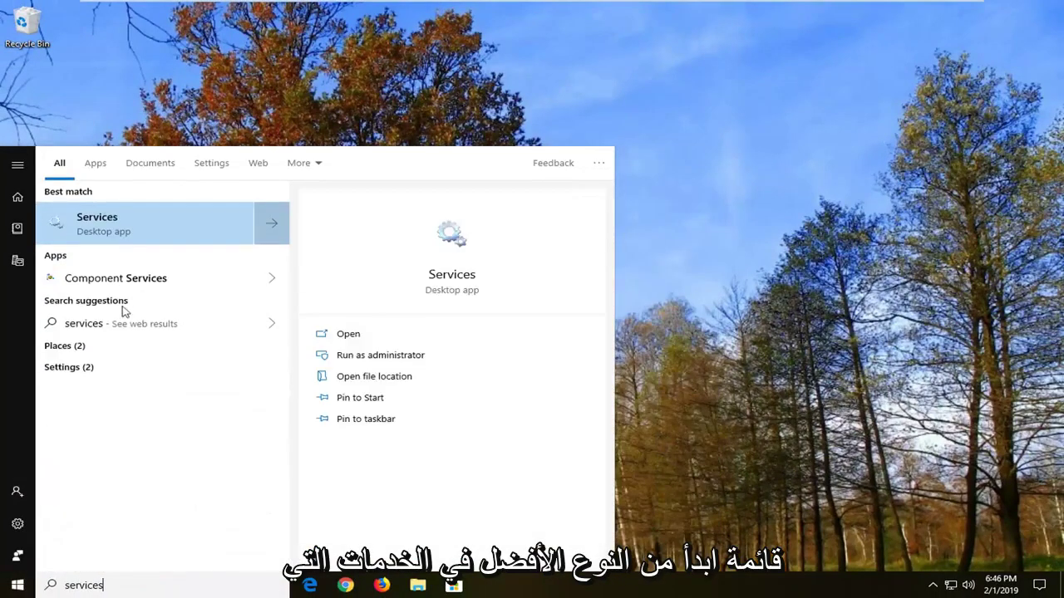
click(106, 236)
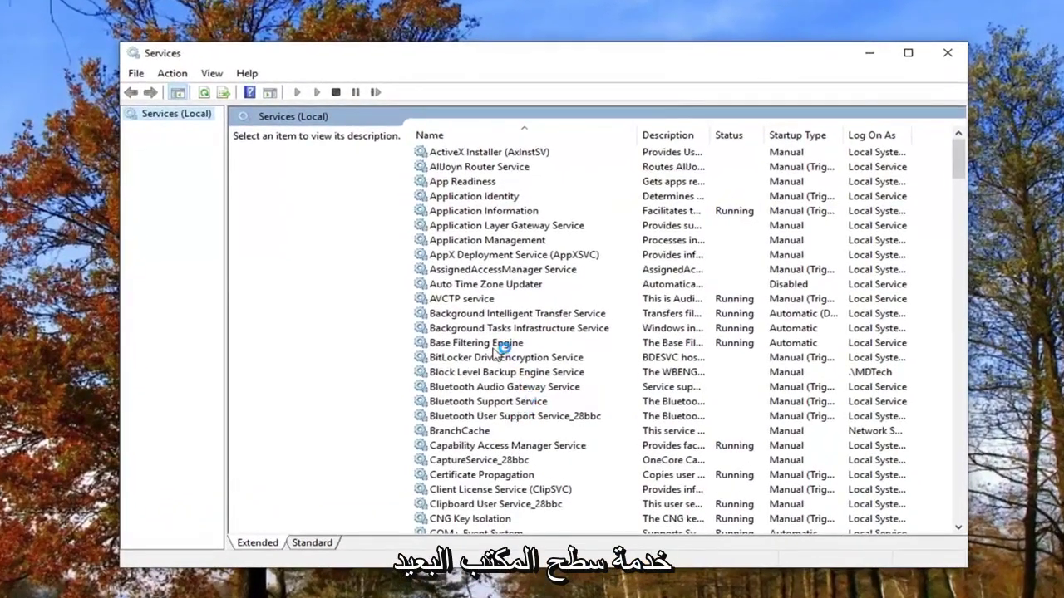
- Scroll down the services list and select Remote Desktop Services
scroll(499, 357, down, 5)
scroll(501, 375, down, 7)
scroll(498, 375, down, 6)
scroll(497, 378, down, 6)
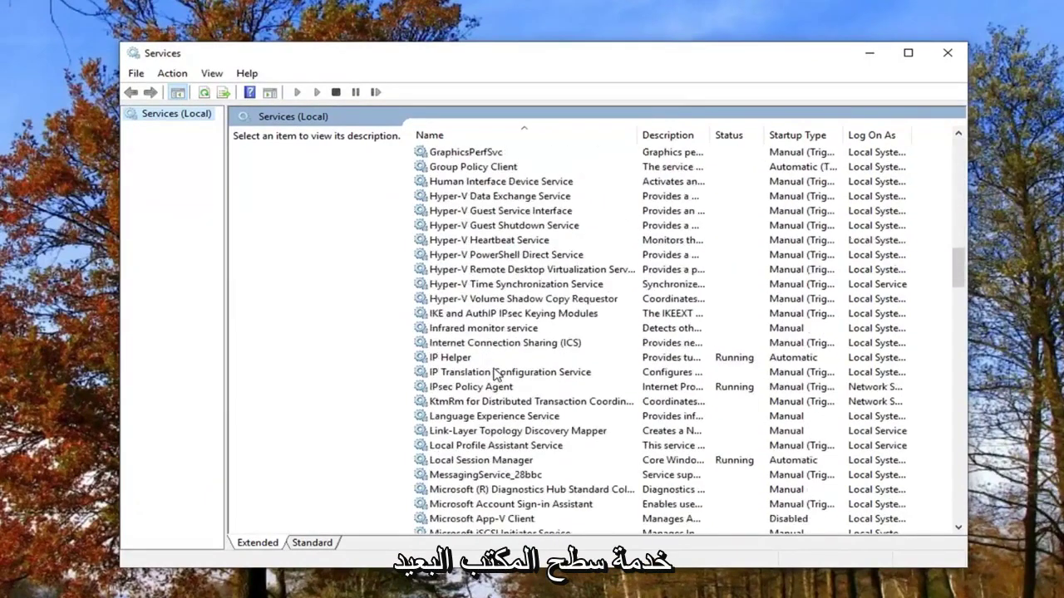
scroll(497, 378, down, 4)
scroll(495, 376, down, 5)
scroll(492, 376, down, 3)
scroll(434, 427, down, 1)
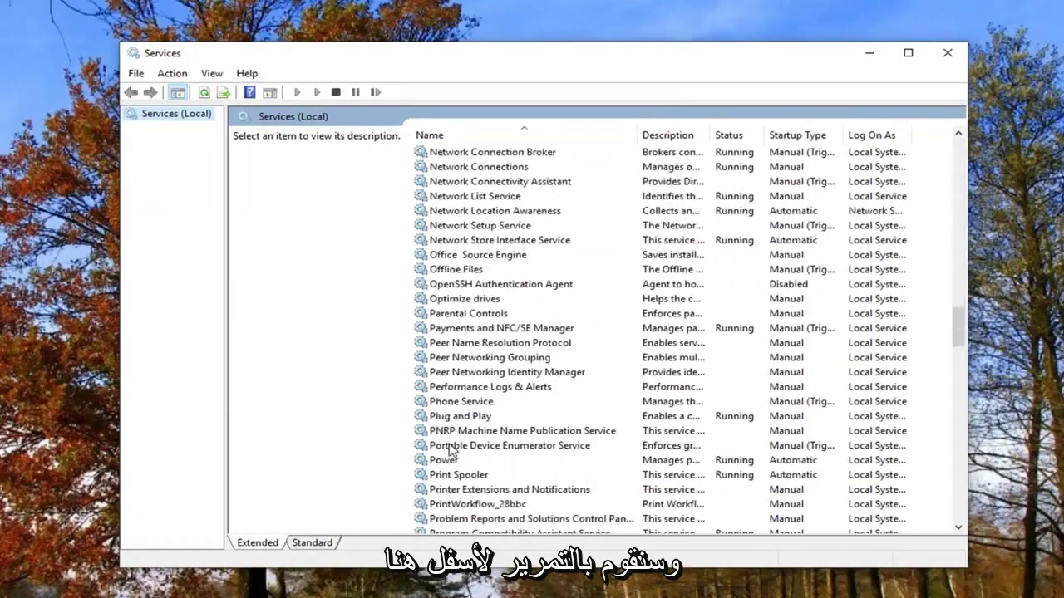
scroll(453, 452, down, 1)
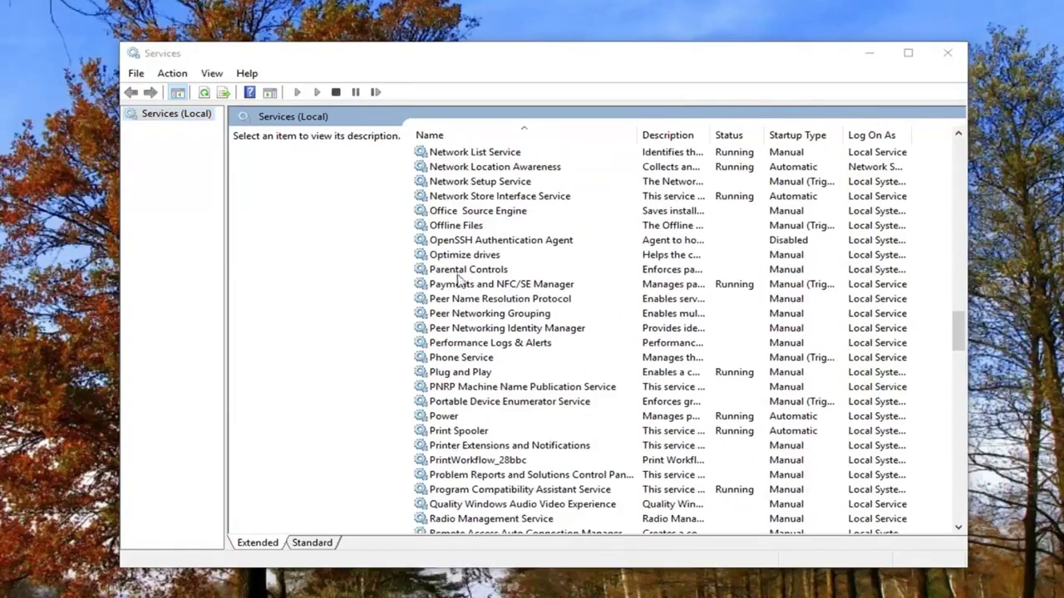
scroll(461, 295, down, 4)
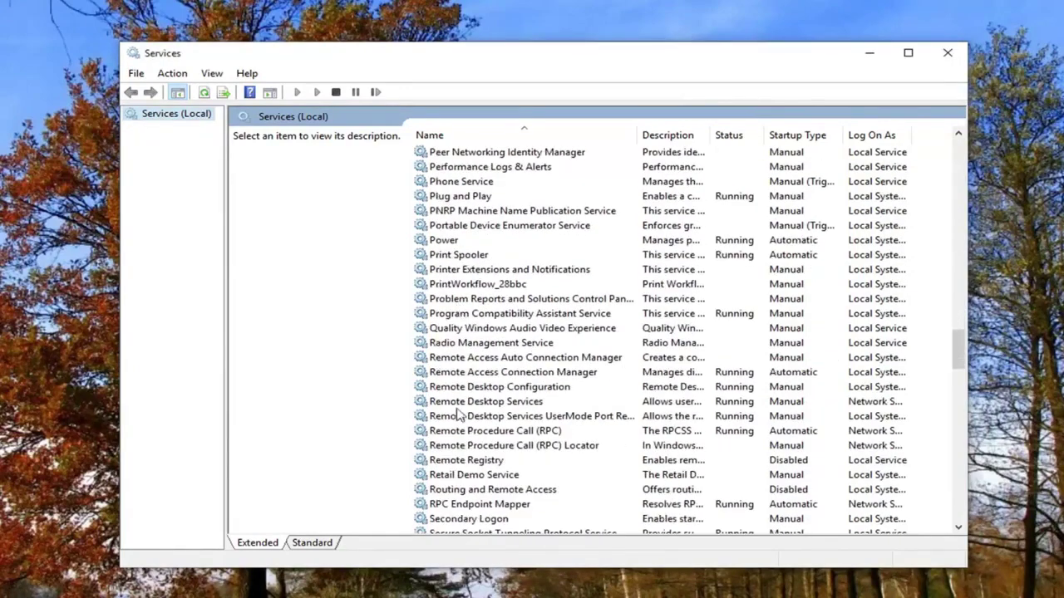
click(470, 402)
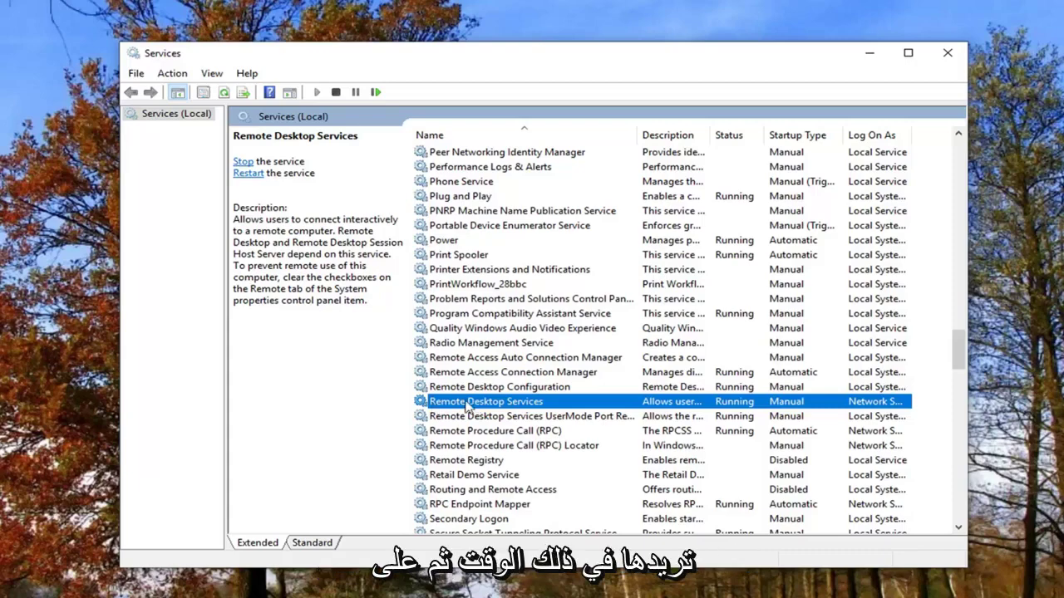
- Restart Remote Desktop Services, agreeing to also restart UserMode Port Redirector
click(249, 175)
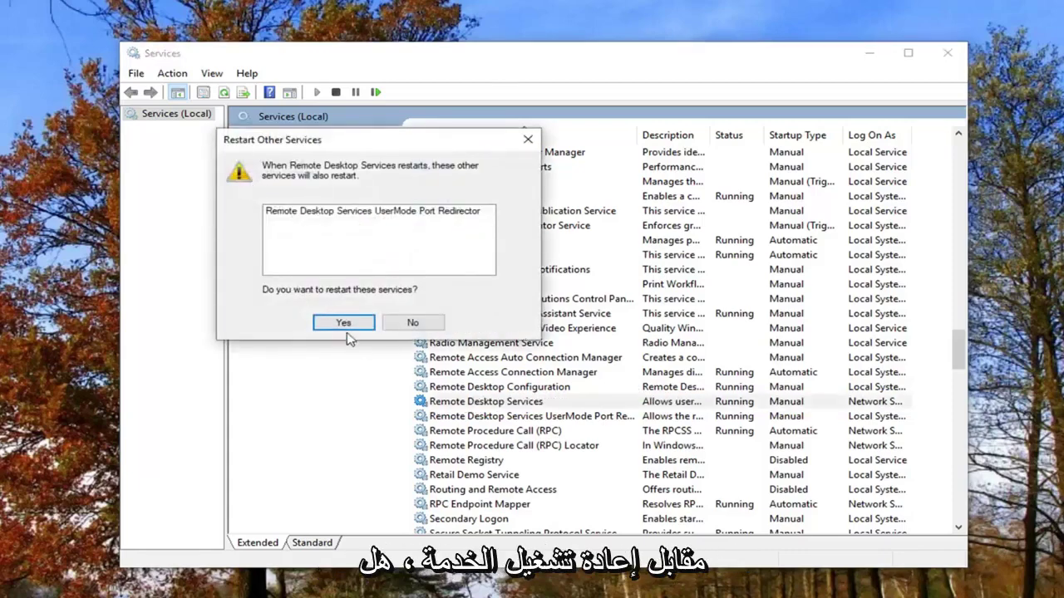
click(344, 322)
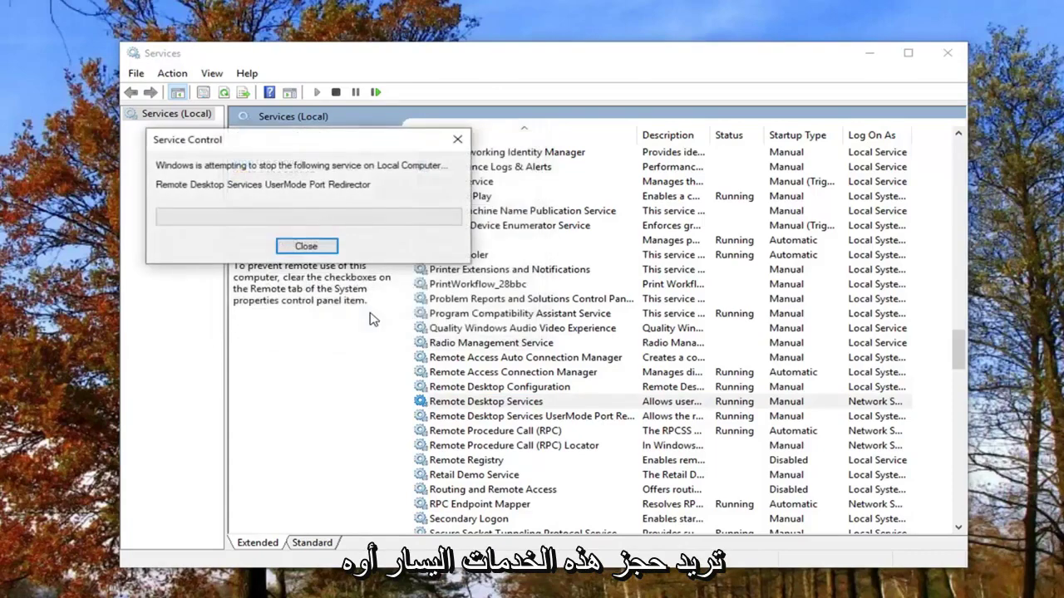